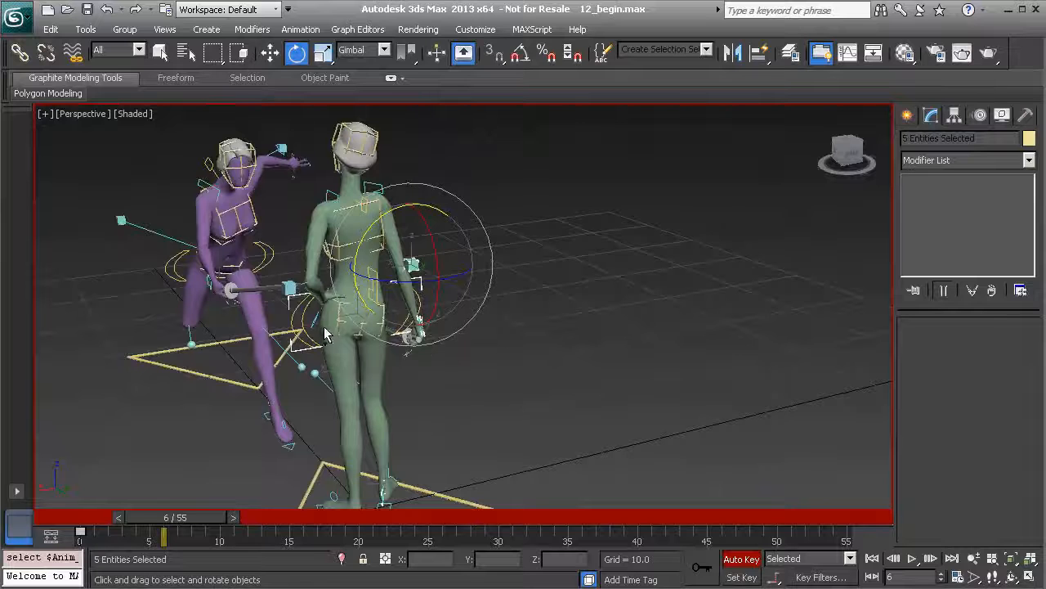
Shift the green fighter's seven selected body and limb controls into a new standing position at frame 6.
alt+middle_drag(414, 333, 358, 376)
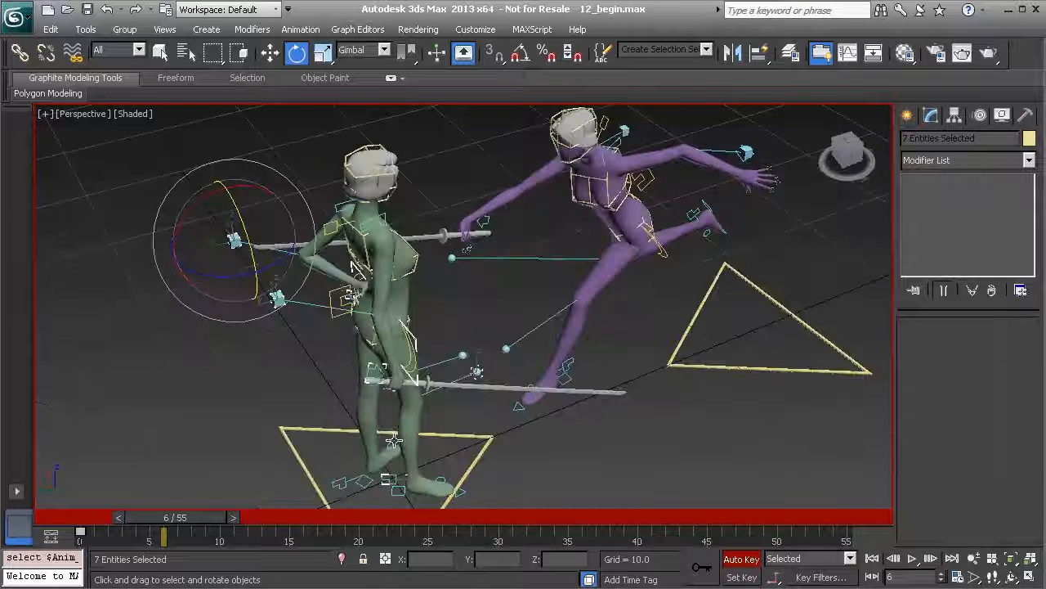
middle_drag(387, 451, 270, 369)
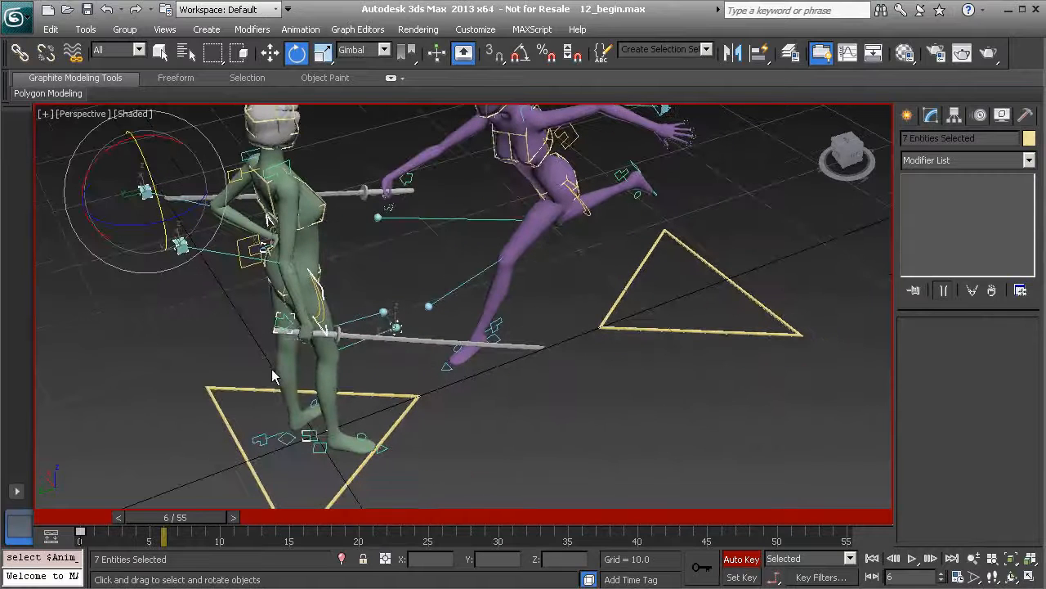
key(w)
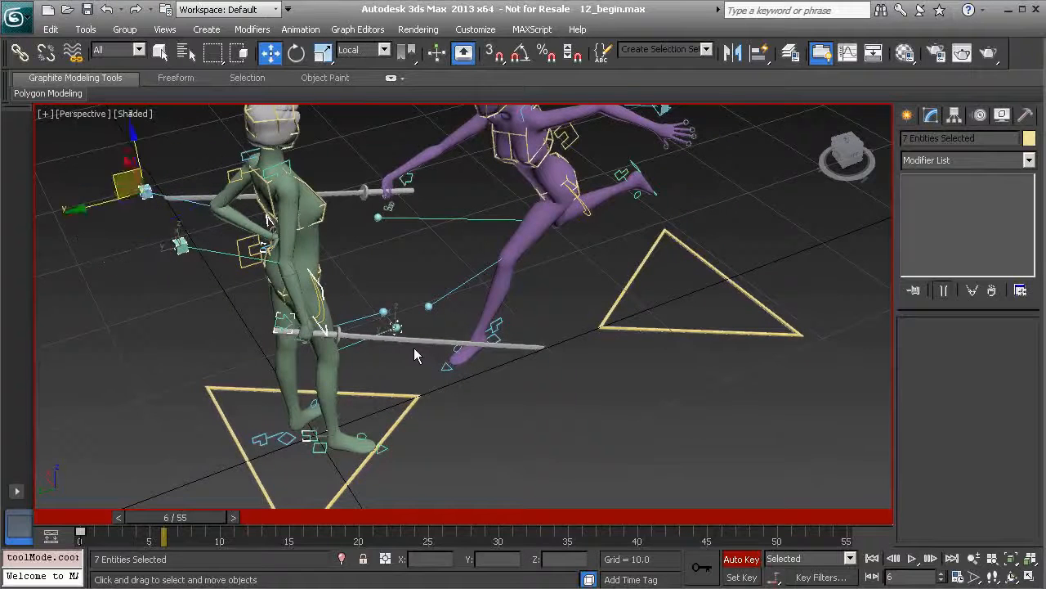
alt+middle_drag(312, 270, 311, 251)
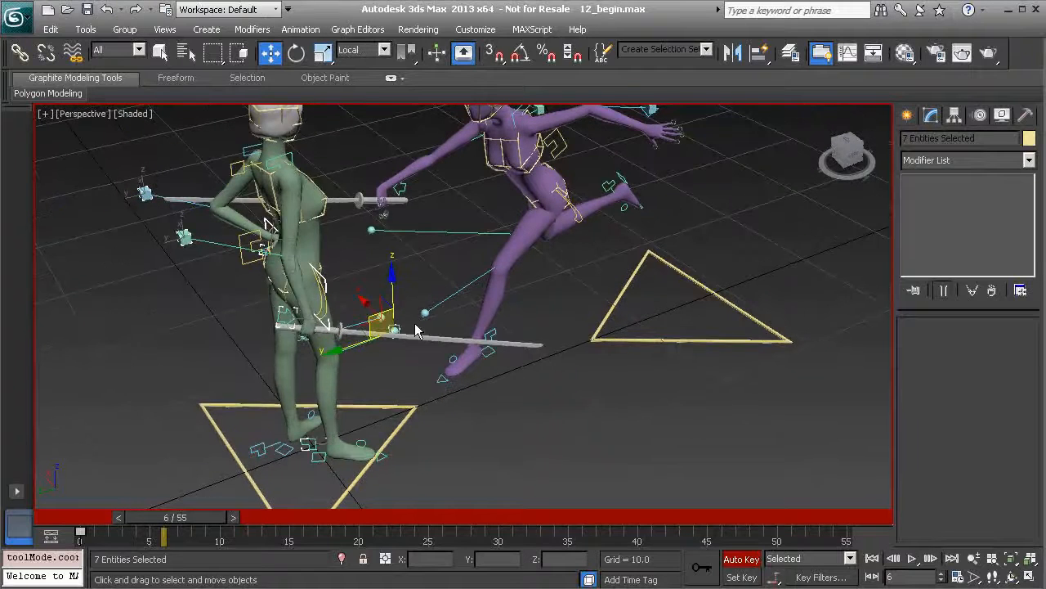
drag(394, 330, 433, 343)
alt+middle_drag(432, 343, 340, 419)
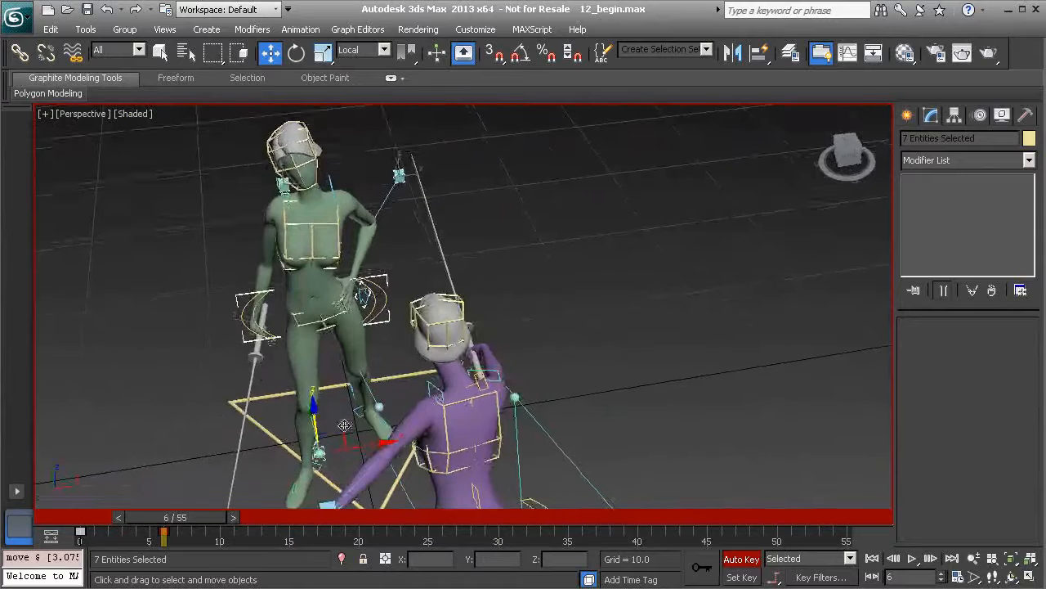
drag(320, 452, 307, 454)
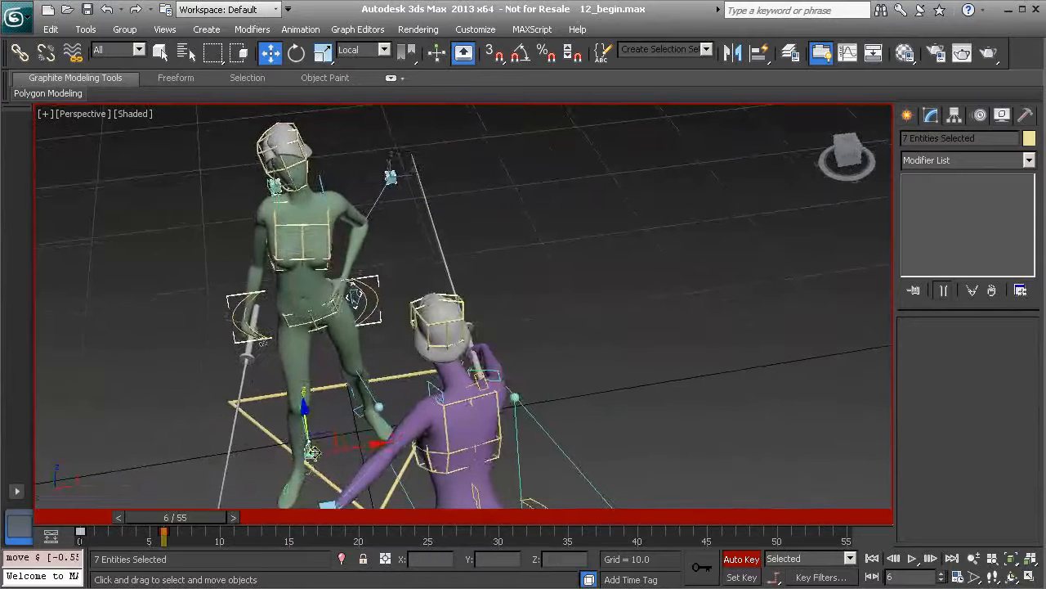
alt+middle_drag(307, 454, 355, 398)
Raise the green fighter's right-hand control, Anim_R_Arm01, so the hand holds the sword at chest height.
click(403, 261)
alt+middle_drag(374, 301, 453, 343)
click(365, 350)
drag(391, 338, 457, 246)
alt+middle_drag(466, 215, 400, 238)
drag(516, 163, 452, 64)
middle_drag(511, 157, 490, 276)
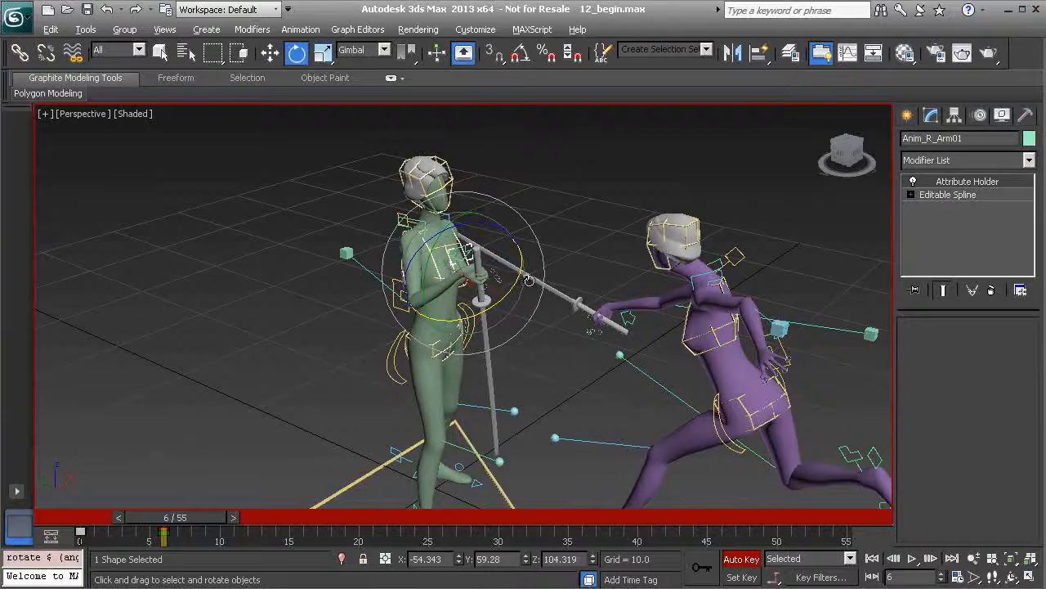
Rotate the green fighter's right-hand control so the sword angles diagonally downward across the front of the body.
scroll(489, 238, up, 5)
drag(497, 203, 531, 202)
alt+middle_drag(482, 270, 477, 239)
drag(497, 267, 531, 207)
mouse_move(532, 245)
alt+middle_down()
mouse_move(486, 274)
mouse_move(518, 246)
alt+middle_up()
drag(518, 245, 500, 269)
mouse_move(500, 268)
alt+middle_down()
mouse_move(479, 263)
mouse_move(493, 260)
alt+middle_up()
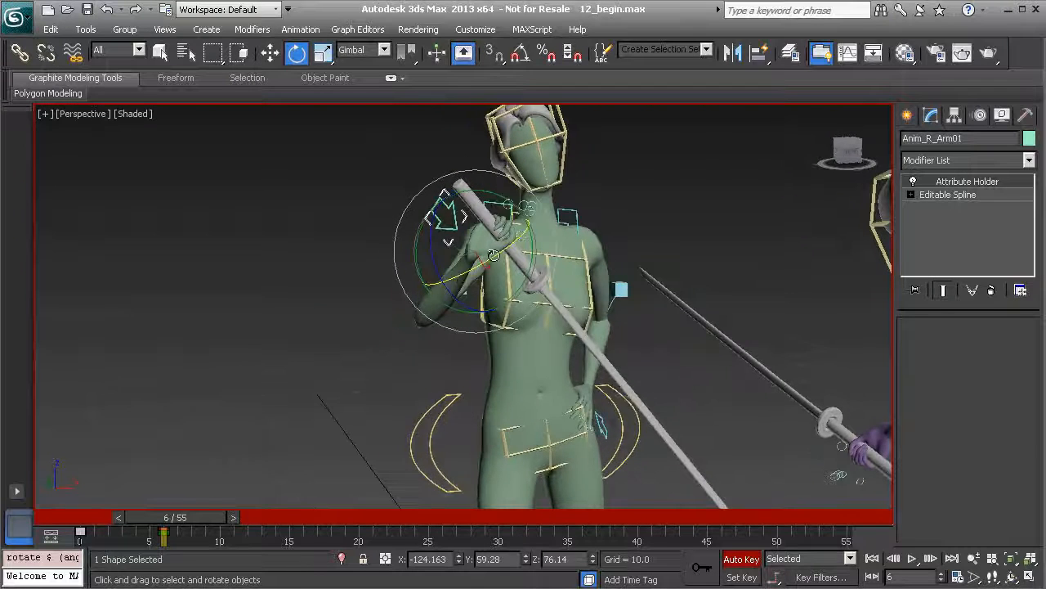
drag(494, 259, 460, 276)
alt+middle_drag(499, 278, 479, 260)
Move the green fighter's right hand forward and up, and reposition the right elbow control, Anim_R_Elbow01, farther outward.
key(w)
drag(480, 260, 566, 214)
alt+middle_drag(566, 214, 425, 270)
click(300, 280)
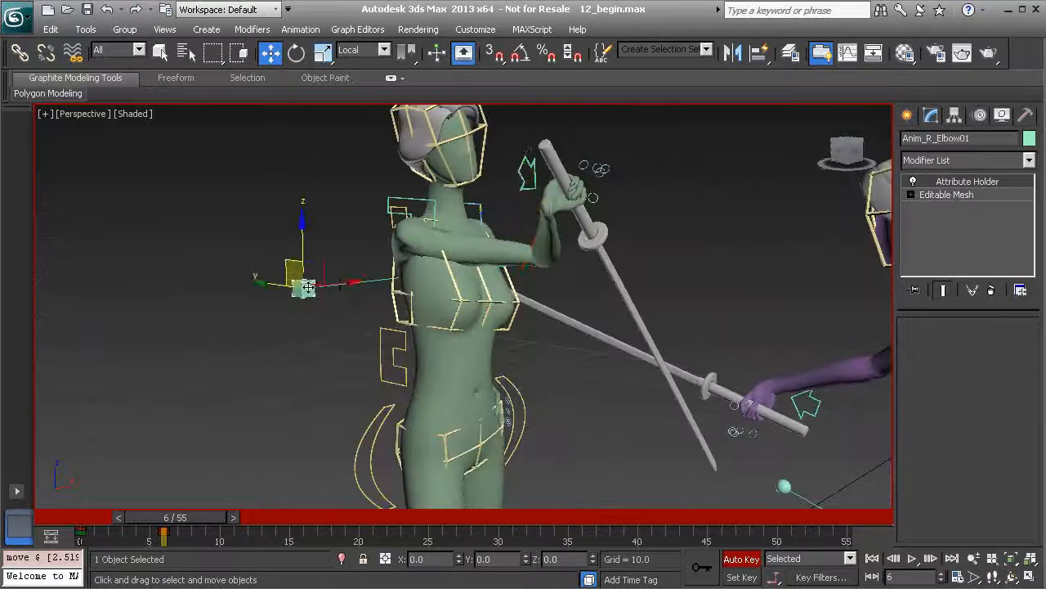
alt+middle_drag(301, 280, 327, 263)
drag(327, 262, 202, 221)
alt+middle_drag(202, 221, 327, 233)
Raise the green fighter's right hand in front of the head and lower the right elbow control.
click(322, 233)
drag(349, 276, 397, 228)
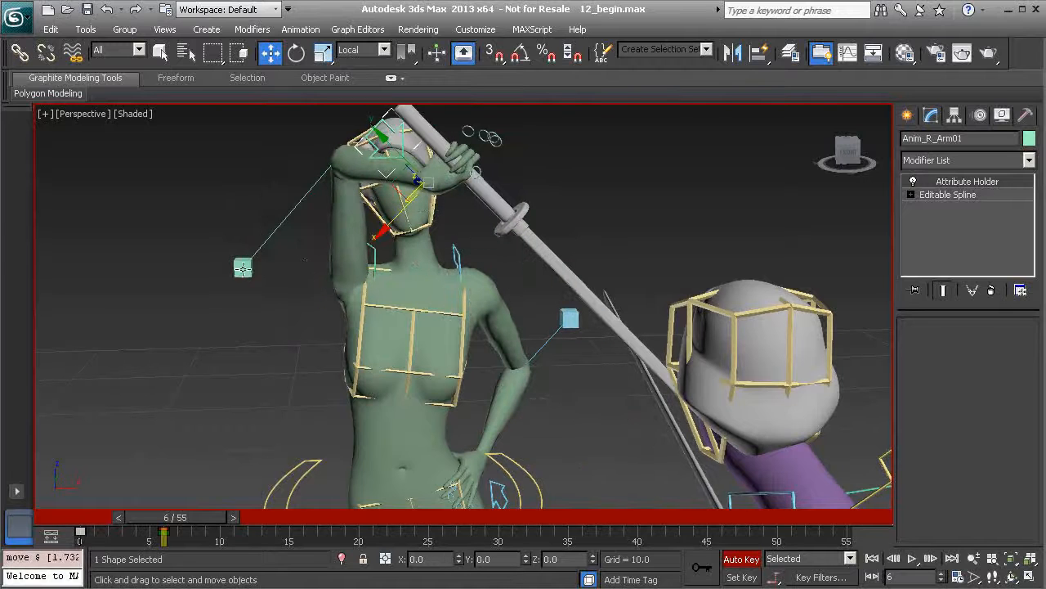
click(243, 269)
drag(270, 245, 215, 444)
middle_drag(394, 251, 380, 315)
Rotate the green fighter's raised right hand so the sword hangs more steeply downward.
click(379, 196)
alt+middle_drag(379, 196, 380, 214)
alt+middle_drag(411, 253, 440, 249)
key(e)
drag(460, 214, 489, 239)
alt+middle_drag(488, 239, 529, 270)
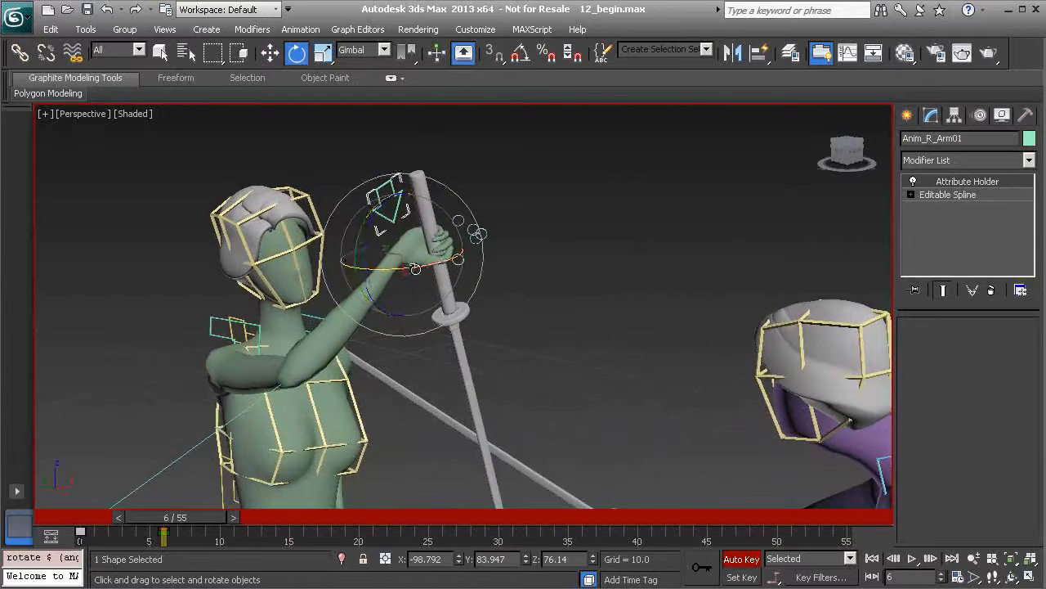
drag(419, 271, 447, 266)
alt+middle_drag(483, 244, 394, 255)
drag(426, 263, 454, 257)
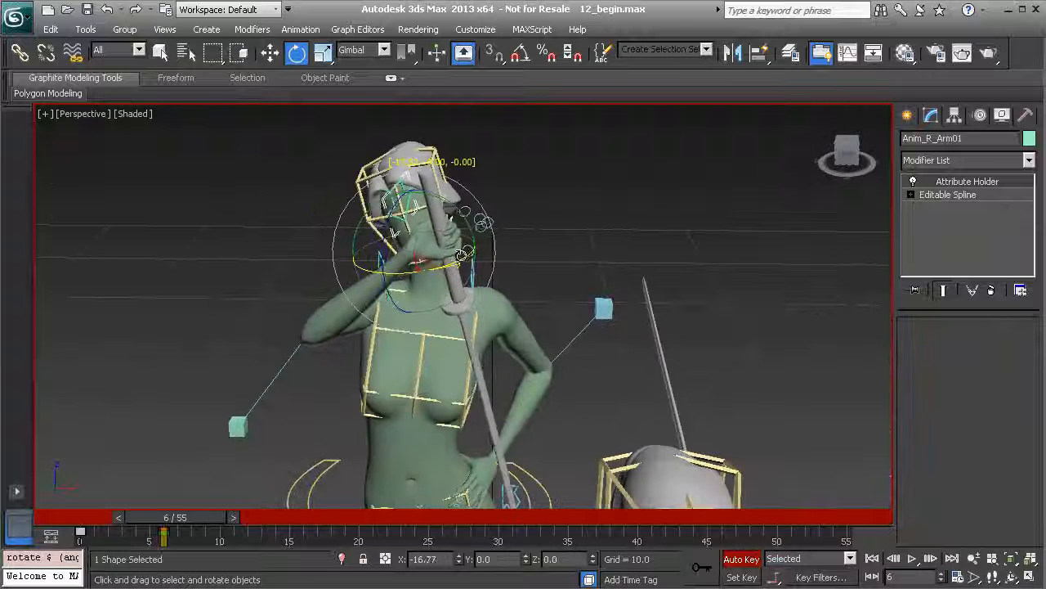
alt+middle_drag(461, 255, 447, 267)
Move the green fighter's right hand forward, away from the face, to extend the sword arm.
drag(381, 257, 441, 246)
scroll(443, 249, down, 4)
alt+middle_drag(398, 346, 412, 331)
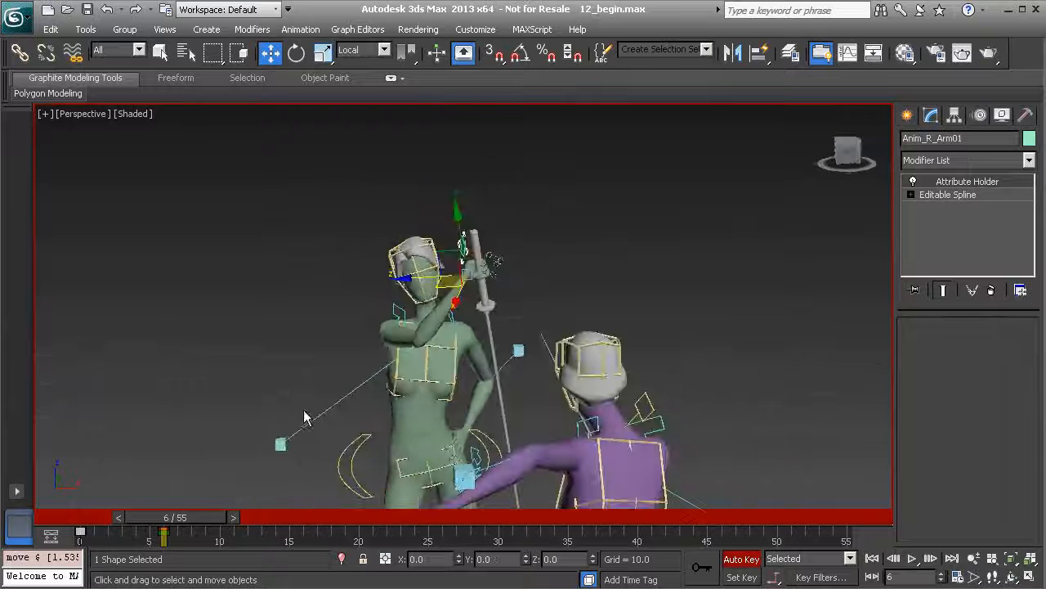
alt+middle_drag(305, 405, 330, 344)
scroll(330, 343, up, 4)
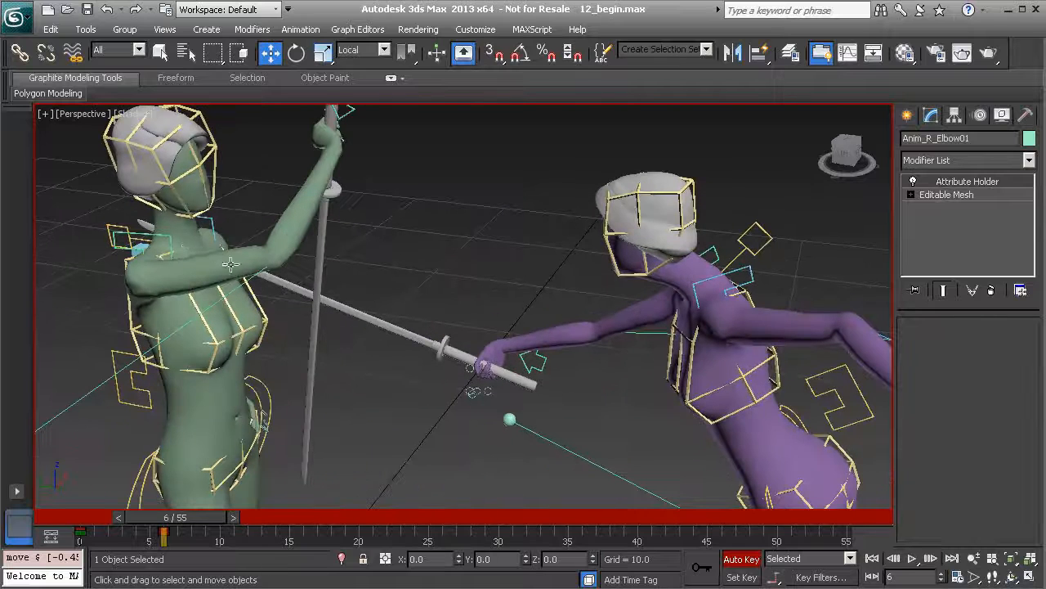
Rotate the green fighter's right shoulder control to support the raised sword arm.
click(175, 242)
key(e)
drag(241, 235, 247, 272)
mouse_move(246, 273)
alt+middle_down()
mouse_move(221, 296)
mouse_move(237, 282)
alt+middle_up()
drag(179, 260, 205, 265)
alt+middle_drag(259, 312, 307, 315)
scroll(301, 327, down, 2)
Raise the green fighter's right elbow control and move it outward to lift the elbow.
click(175, 400)
alt+middle_drag(178, 399, 198, 363)
key(w)
drag(194, 372, 161, 292)
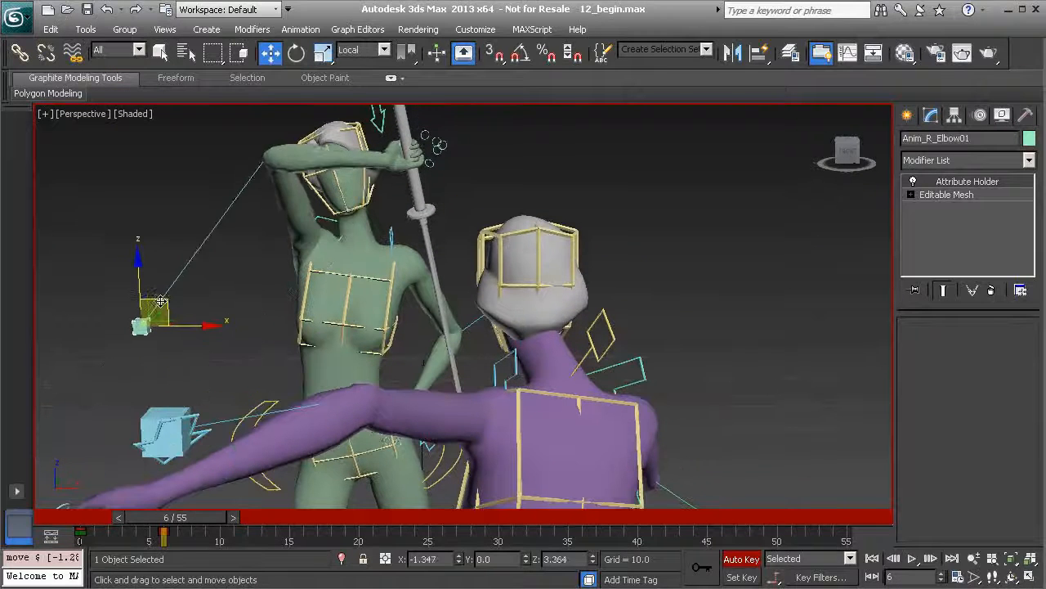
Adjust the rotation of the green fighter's right hand, Anim_R_Arm01, to refine the sword's blocking angle.
alt+middle_drag(161, 315, 324, 170)
key(e)
drag(322, 185, 330, 210)
mouse_move(330, 209)
alt+middle_down()
mouse_move(355, 234)
mouse_move(373, 229)
mouse_move(324, 216)
alt+middle_up()
drag(235, 167, 216, 182)
Scrub between frames 6 and 7 to examine the block, returning to frame 6.
alt+middle_drag(296, 237, 384, 365)
mouse_move(197, 514)
mouse_down()
mouse_move(155, 510)
mouse_move(216, 515)
mouse_move(118, 511)
mouse_move(213, 516)
mouse_up()
key(e)
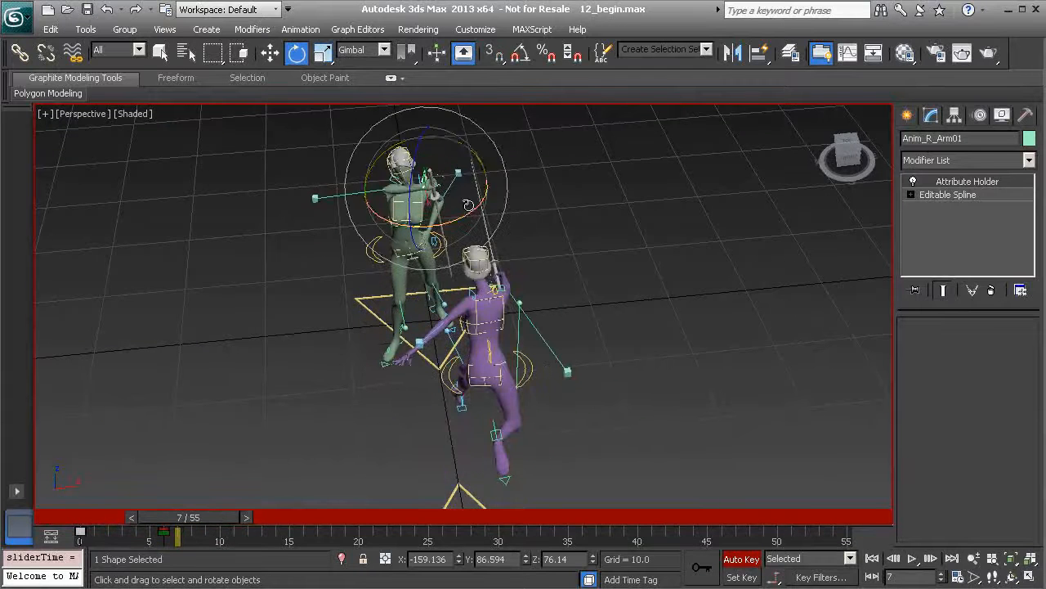
alt+middle_drag(455, 228, 468, 296)
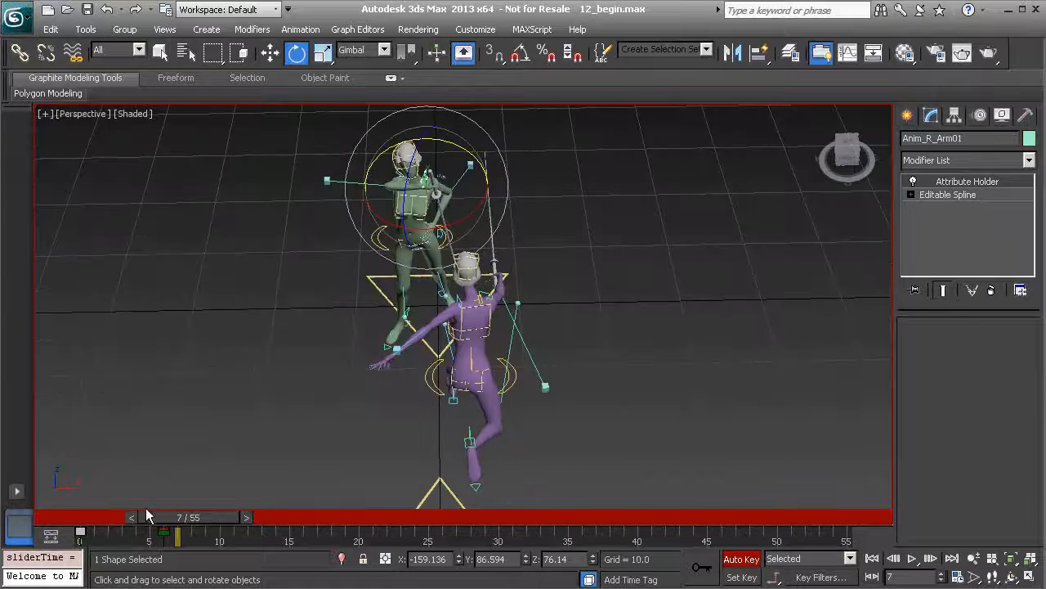
mouse_move(170, 523)
mouse_down()
mouse_move(117, 524)
mouse_move(179, 523)
mouse_move(168, 523)
mouse_up()
key(e)
Reposition the purple fighter's right hand, Anim_R_Arm002, at frame 6 so its blade crosses the green fighter's sword.
alt+middle_drag(512, 364, 488, 367)
scroll(488, 367, up, 5)
scroll(491, 305, up, 1)
middle_drag(556, 281, 453, 316)
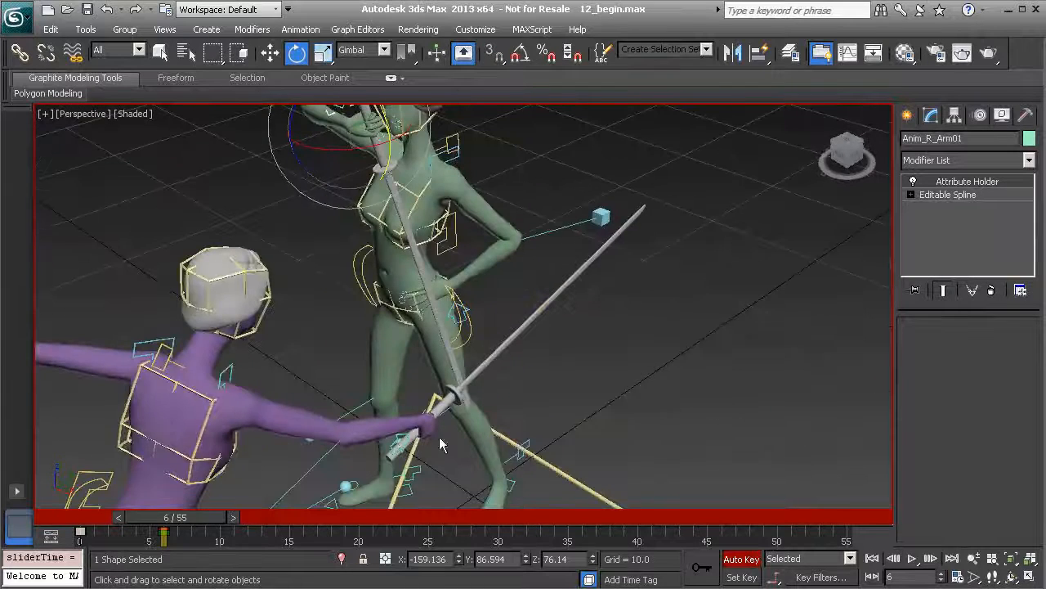
click(396, 438)
alt+middle_drag(395, 438, 426, 409)
key(w)
drag(463, 390, 430, 383)
alt+middle_drag(430, 382, 358, 392)
drag(358, 392, 361, 395)
alt+middle_drag(270, 384, 237, 364)
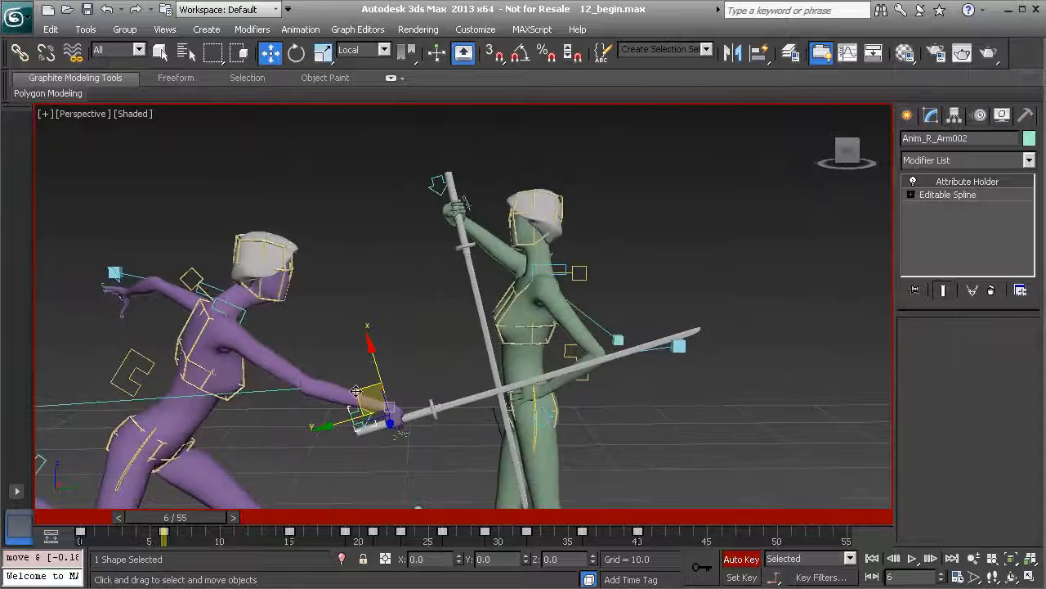
drag(360, 390, 360, 390)
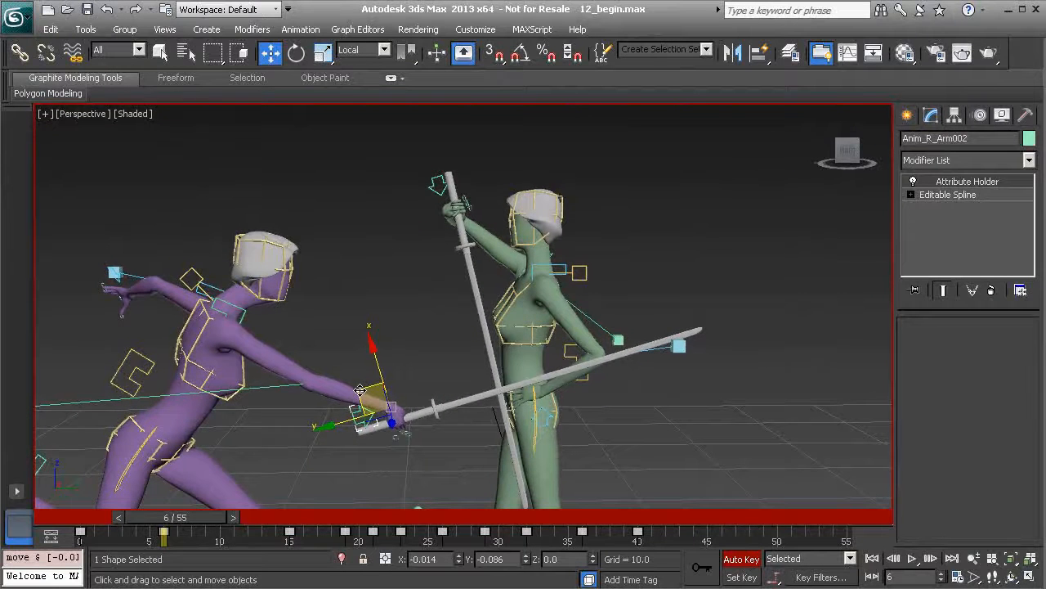
Rotate the purple fighter's right-hand control to angle its sword toward the green fighter's blade.
alt+middle_drag(355, 397, 375, 381)
key(e)
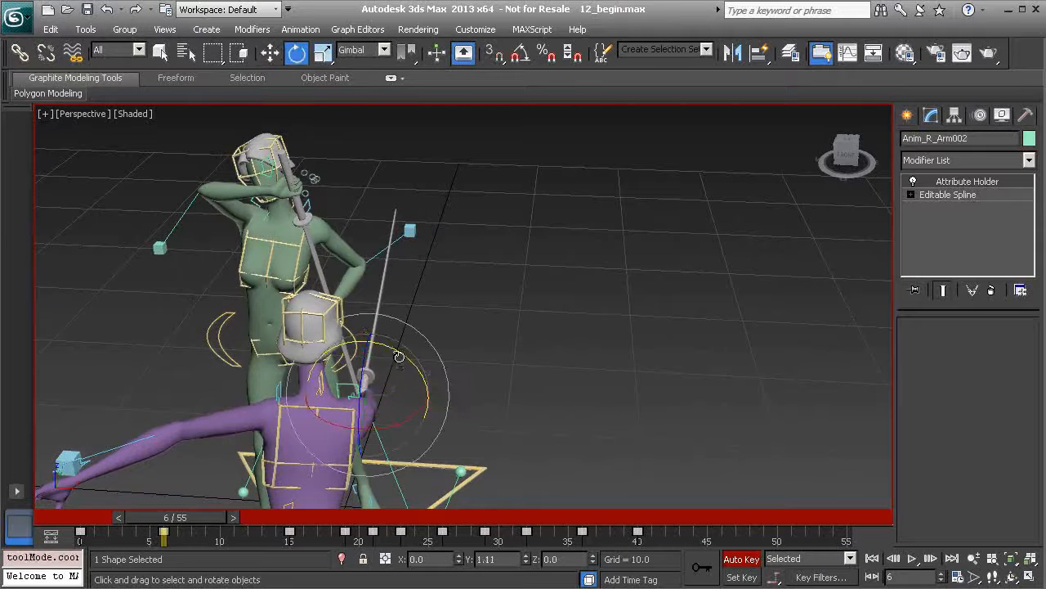
drag(400, 358, 396, 378)
alt+middle_drag(397, 415, 426, 409)
Scrub to the neighbouring frame to examine the sword contact, and return to frame 6.
drag(189, 517, 225, 531)
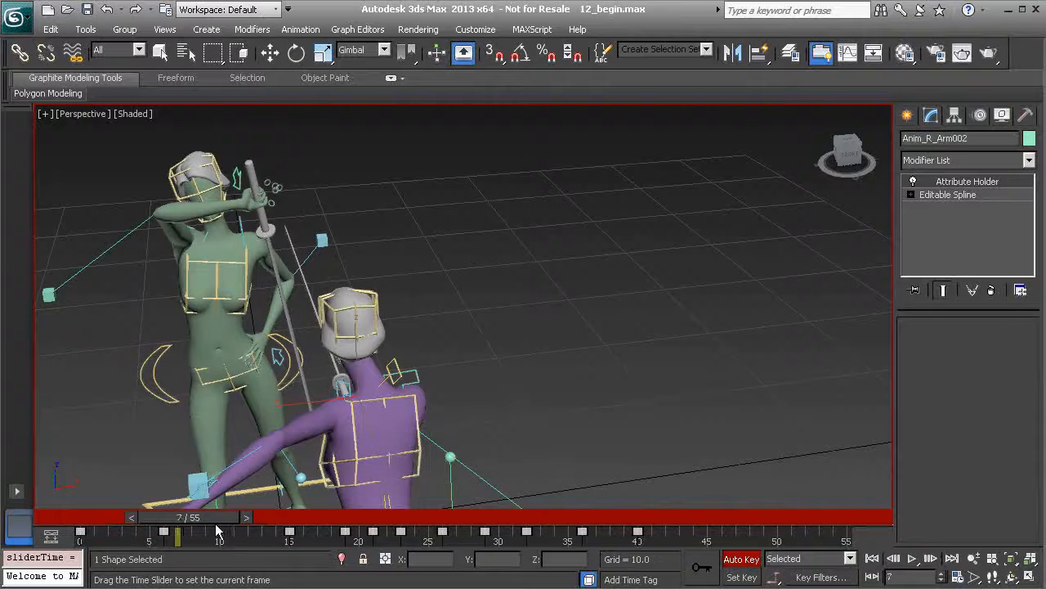
key(e)
alt+middle_drag(331, 263, 318, 274)
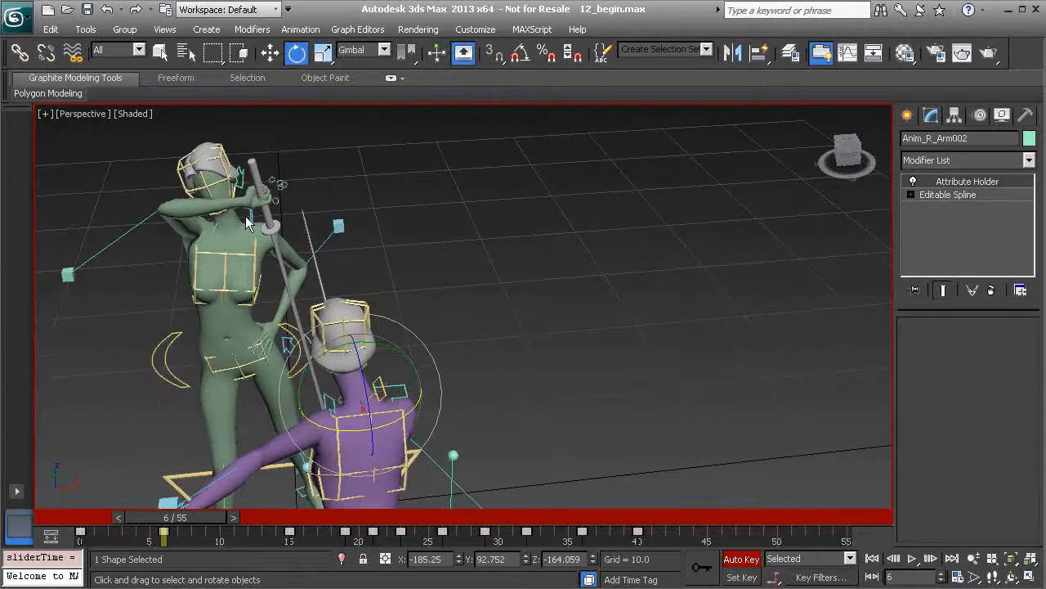
Move the green fighter's right hand, Anim_R_Arm01, so its sword meets the purple fighter's blade.
click(243, 188)
mouse_move(272, 225)
alt+middle_down()
mouse_move(273, 190)
mouse_move(279, 215)
alt+middle_up()
key(w)
drag(246, 198, 269, 192)
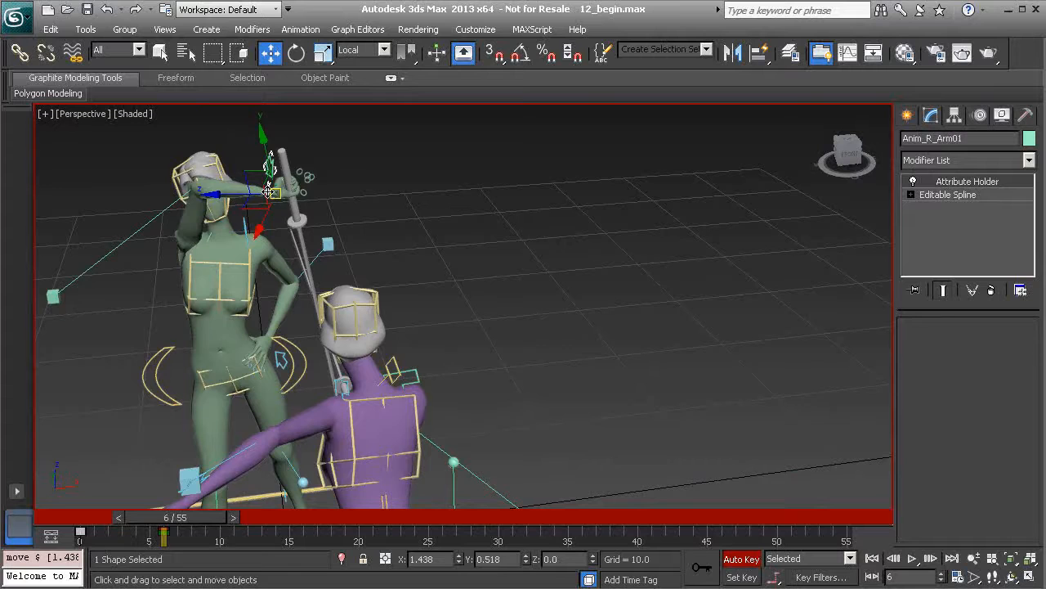
alt+middle_drag(274, 209, 173, 217)
drag(285, 196, 286, 208)
alt+middle_drag(250, 219, 341, 206)
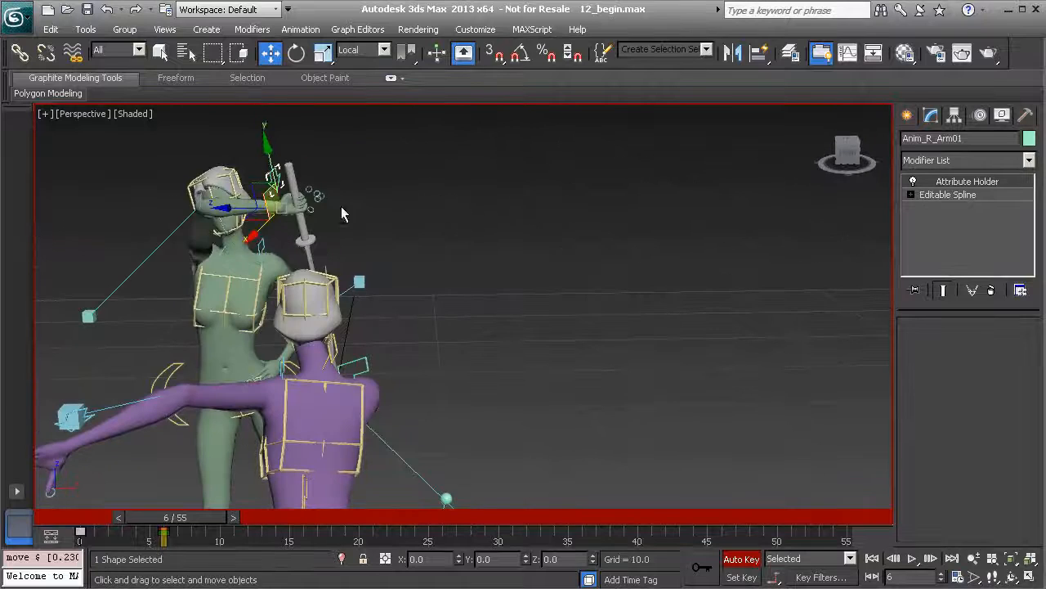
Move the green fighter's right elbow control slightly outward to refine the arm bend.
key(e)
alt+middle_drag(237, 273, 180, 270)
click(142, 271)
key(w)
mouse_move(166, 243)
mouse_down()
mouse_move(147, 259)
mouse_move(152, 241)
mouse_up()
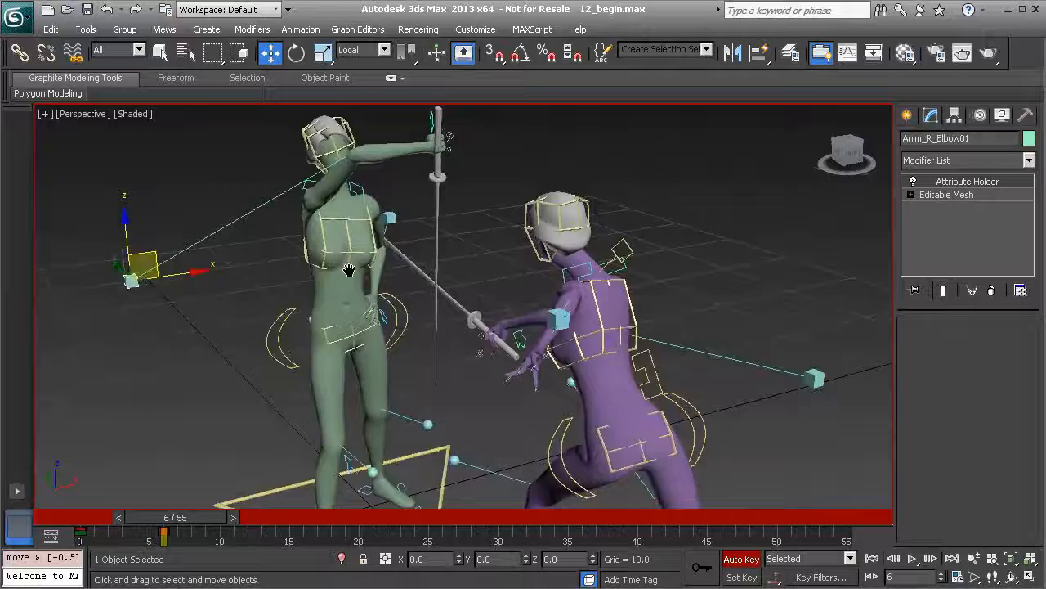
Rotate the green fighter's centre-of-gravity control, Anim_COG01, slightly and shift the hips sideways.
middle_drag(349, 270, 350, 292)
alt+middle_drag(350, 292, 325, 298)
scroll(338, 299, up, 2)
alt+middle_drag(327, 261, 313, 260)
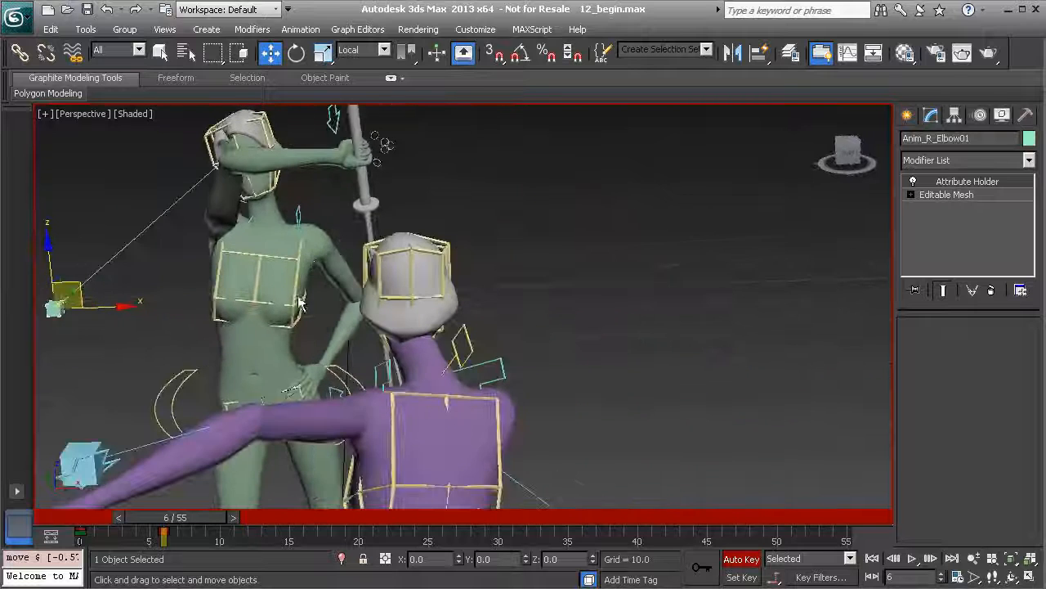
middle_drag(308, 343, 312, 305)
alt+middle_drag(312, 305, 360, 326)
click(370, 342)
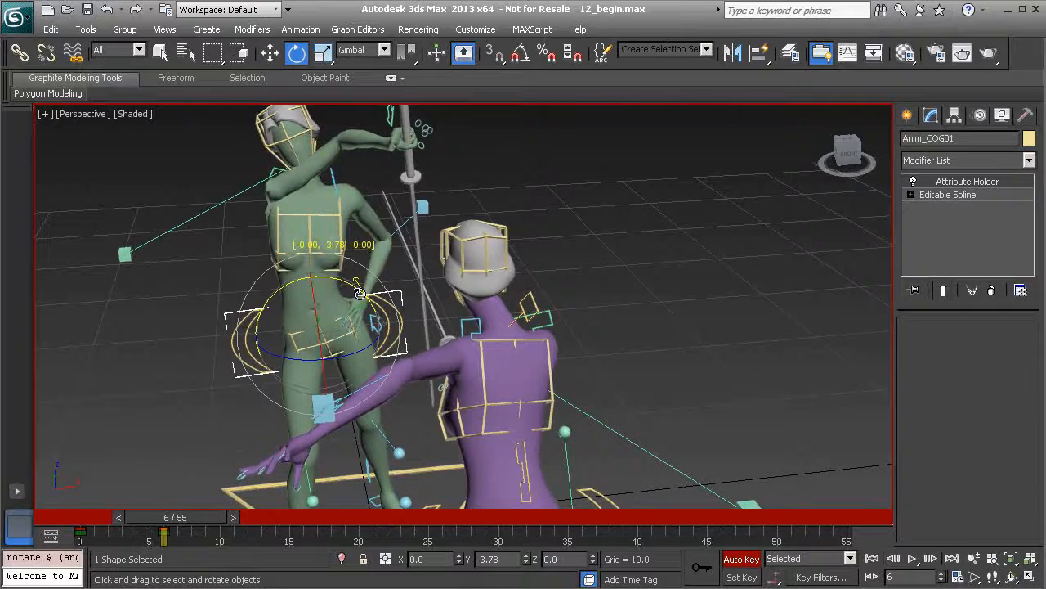
key(w)
drag(385, 323, 402, 321)
Try lowering the green fighter's centre-of-gravity control on its own, and undo the move.
alt+middle_drag(270, 335, 330, 268)
drag(330, 268, 332, 284)
key(ctrl+z)
Lower the green fighter's centre-of-gravity, right-hand and right elbow controls together, and check the motion around frame 6.
middle_drag(387, 241, 387, 281)
alt+middle_drag(386, 281, 372, 290)
ctrl+click(443, 131)
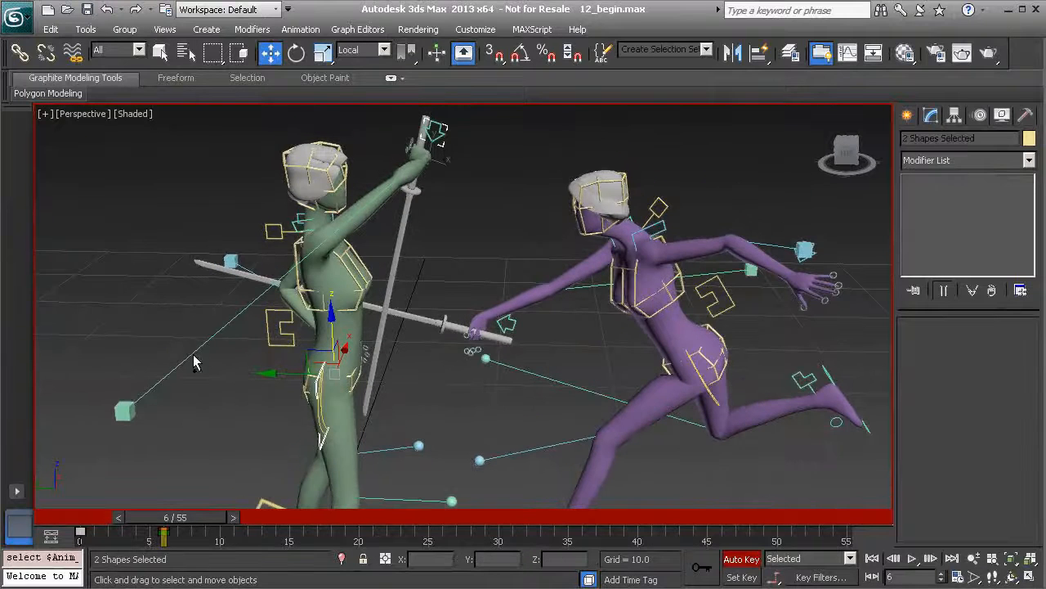
alt+middle_drag(126, 406, 273, 345)
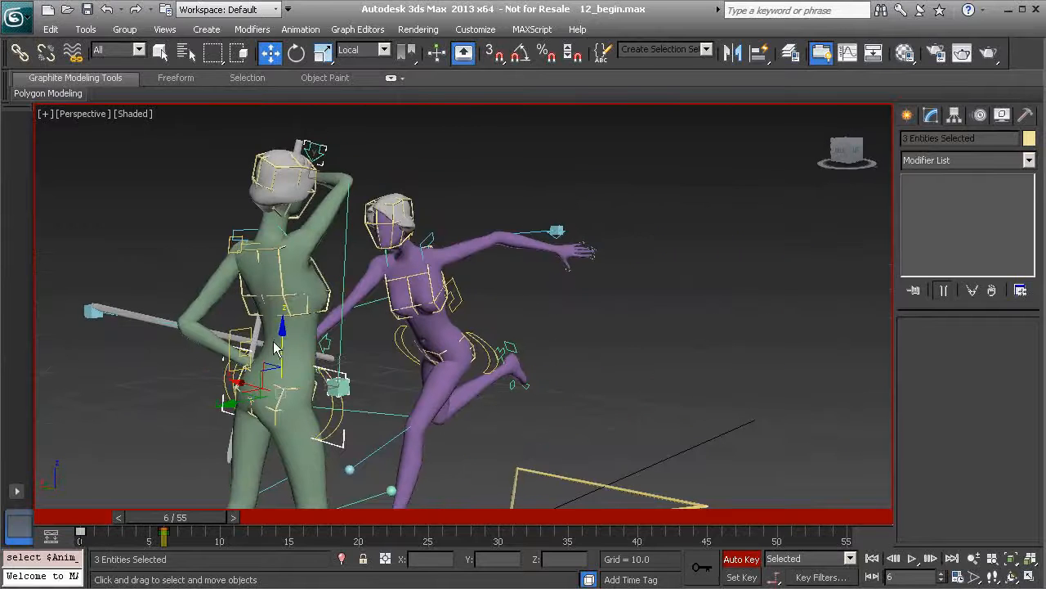
drag(281, 333, 282, 346)
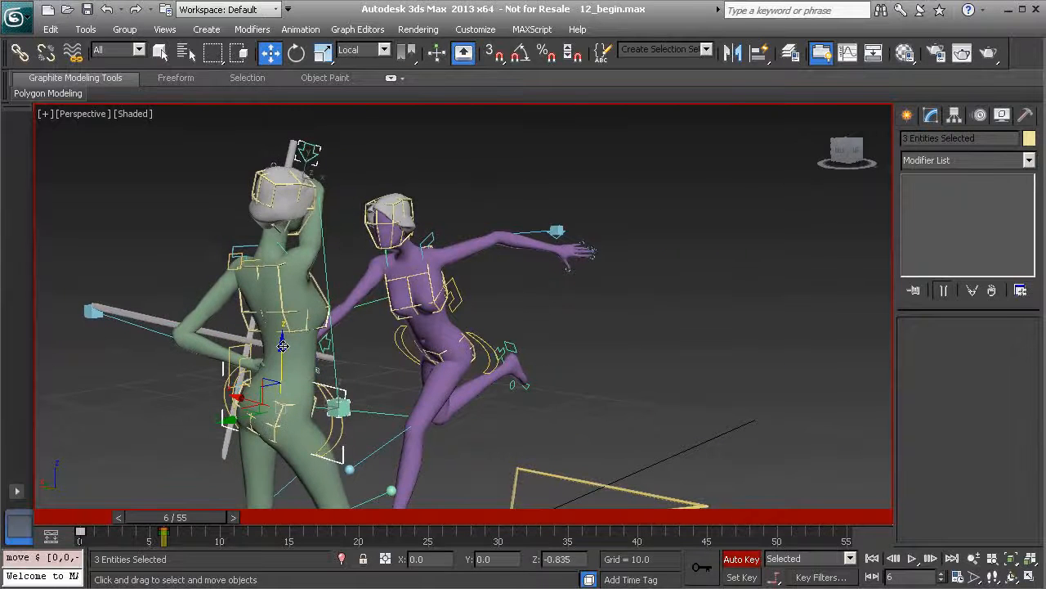
alt+middle_drag(299, 325, 274, 399)
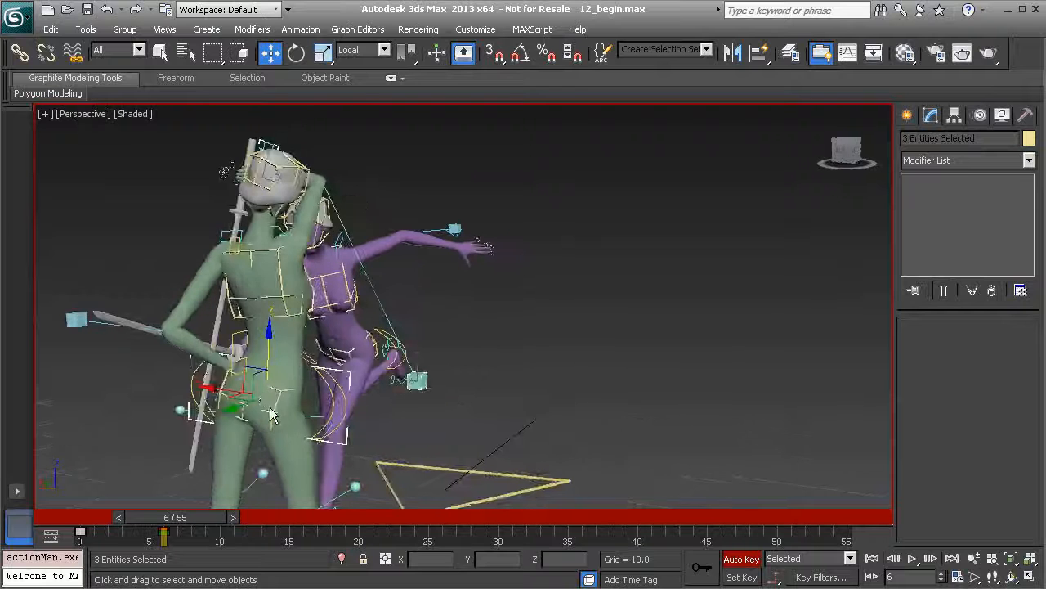
drag(267, 398, 267, 406)
alt+middle_drag(350, 402, 246, 431)
mouse_move(181, 517)
mouse_down()
mouse_move(143, 518)
mouse_move(189, 517)
mouse_move(143, 519)
mouse_move(173, 518)
mouse_up()
key(w)
Rotate the green fighter's chest control, Anim_Chest01, on several axes to twist and lean the torso into the block.
alt+middle_drag(437, 329, 314, 336)
scroll(314, 336, up, 4)
click(386, 317)
alt+middle_drag(386, 319, 333, 350)
key(e)
drag(335, 350, 370, 349)
alt+middle_drag(371, 349, 360, 327)
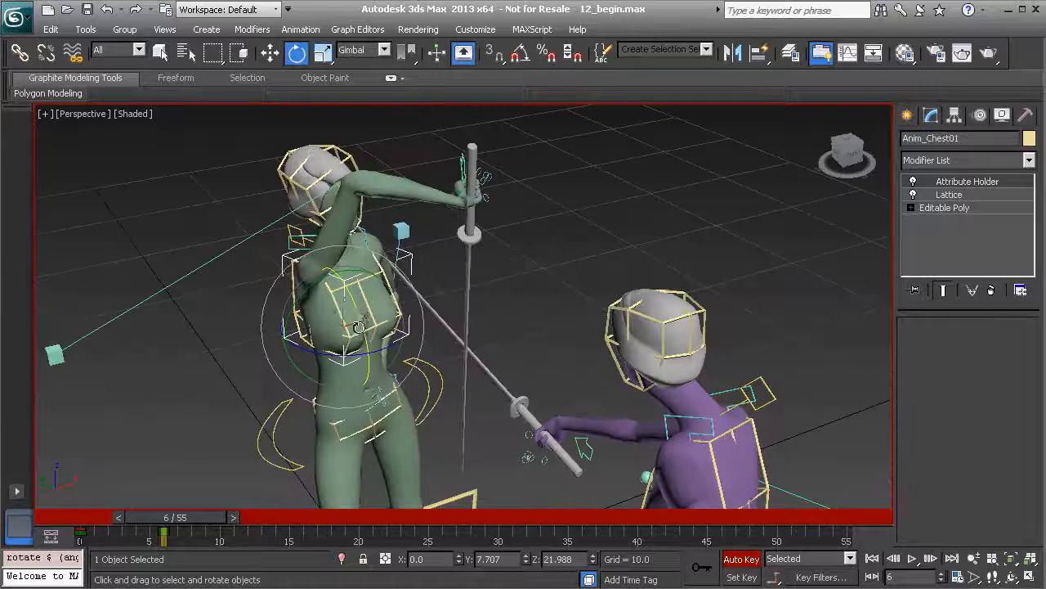
drag(360, 315, 360, 326)
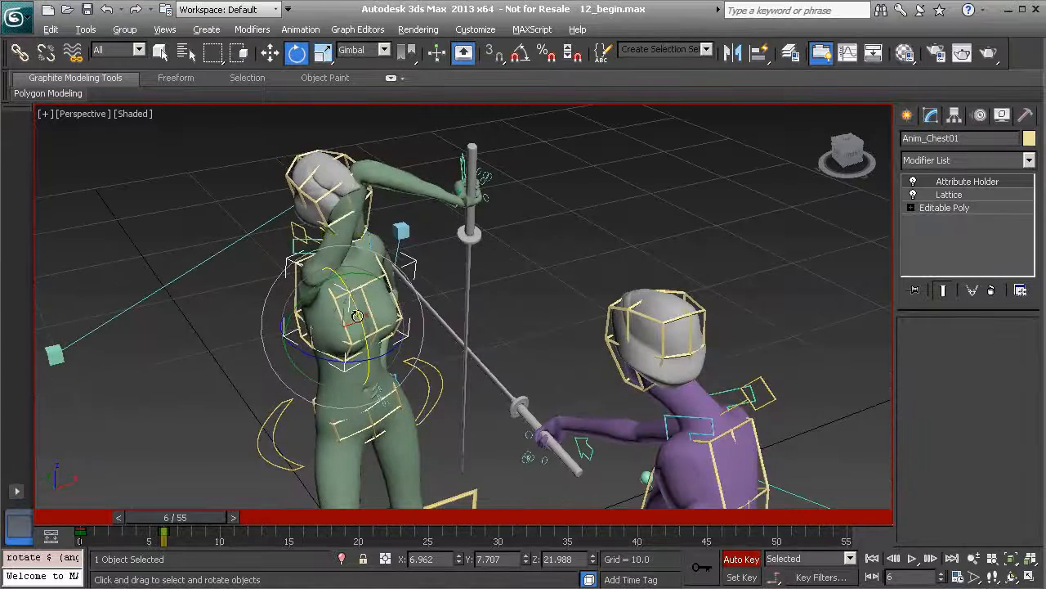
alt+middle_drag(359, 326, 304, 295)
drag(302, 293, 297, 297)
Move the green fighter's right elbow control inward toward the body to suit the twisted torso.
alt+middle_drag(297, 297, 329, 265)
click(190, 235)
key(w)
drag(157, 298, 264, 297)
Rotate the green fighter's chest control further at frame 6 to bend her torso forward, toward her opponent.
alt+middle_drag(278, 287, 437, 274)
click(459, 239)
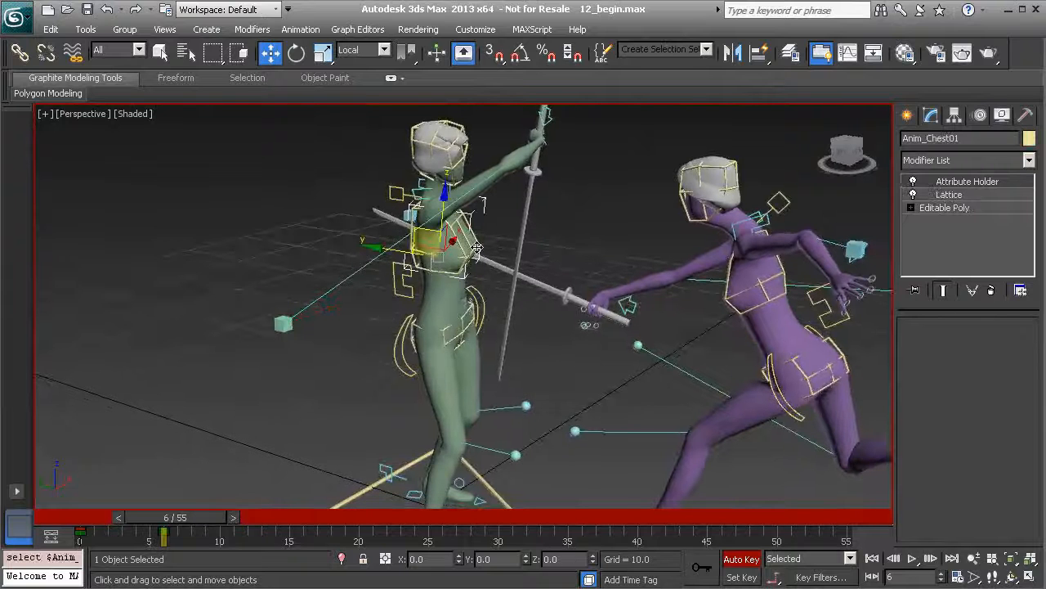
key(e)
drag(484, 245, 497, 267)
mouse_move(497, 267)
alt+middle_down()
mouse_move(493, 278)
mouse_move(495, 255)
alt+middle_up()
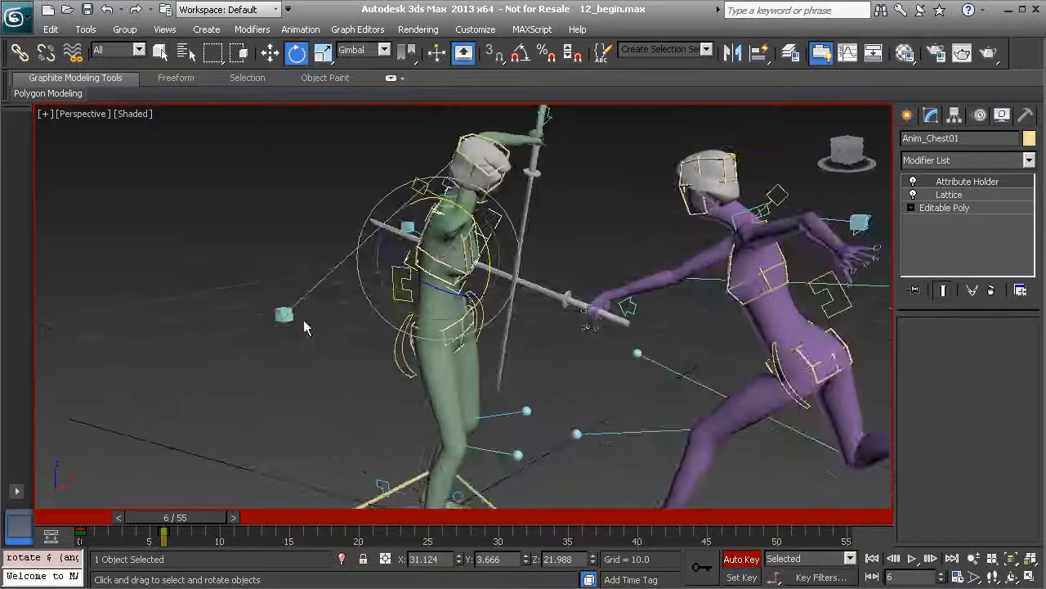
Move the green fighter's right elbow control away from the body so the raised sword arm bends naturally with the new torso lean.
click(284, 314)
alt+middle_drag(283, 314, 275, 302)
key(w)
drag(275, 302, 484, 301)
scroll(459, 290, up, 2)
alt+middle_drag(460, 290, 494, 279)
drag(521, 289, 554, 322)
alt+middle_drag(567, 329, 569, 359)
scroll(588, 340, up, 2)
middle_drag(668, 270, 607, 306)
Rotate the green fighter's head control, Anim_Head01, so she faces the purple fighter.
click(513, 244)
alt+middle_drag(779, 313, 563, 303)
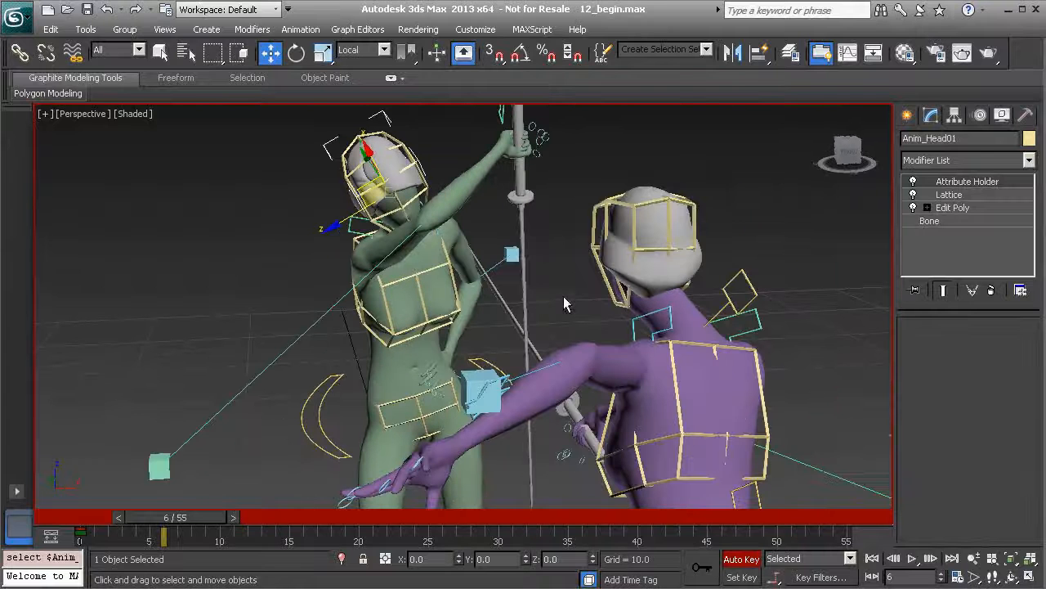
key(e)
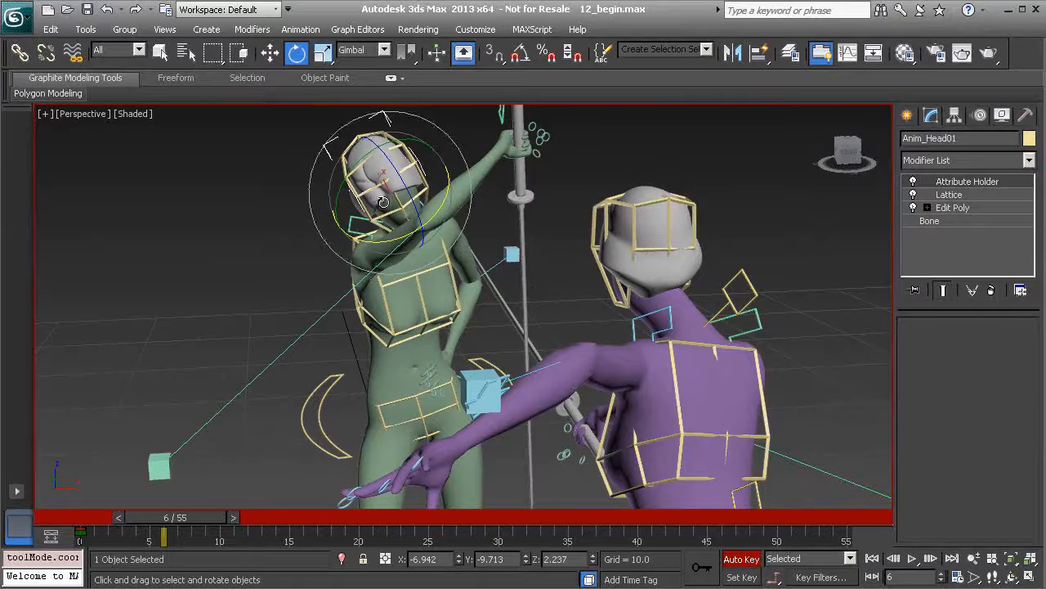
drag(393, 197, 403, 165)
alt+middle_drag(404, 165, 670, 180)
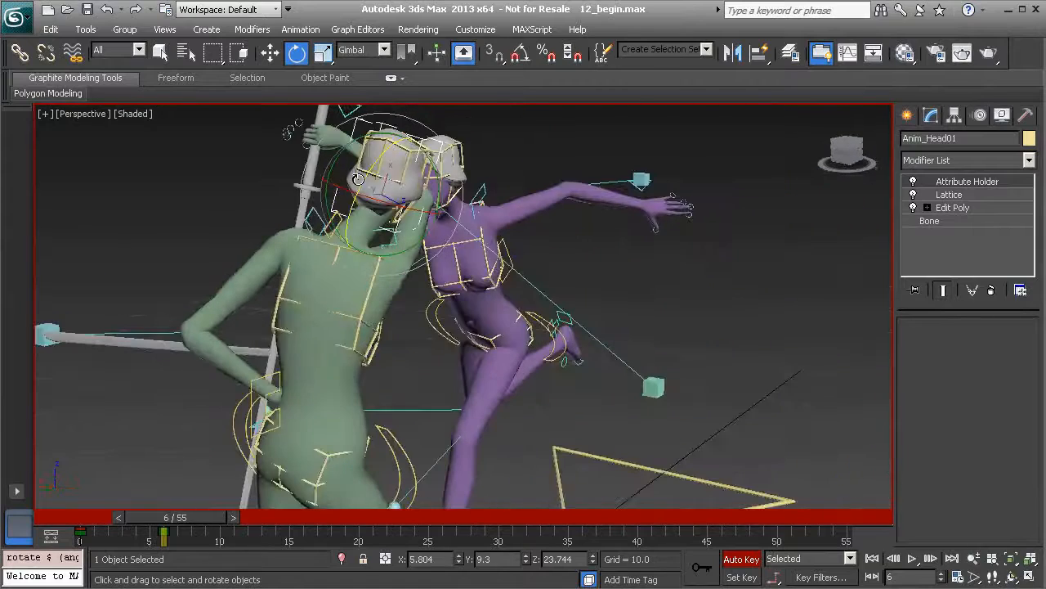
Move the green fighter's left hand control, Anim_L_Arm01, forward in front of her hips.
alt+middle_drag(383, 194, 466, 305)
click(458, 329)
key(w)
drag(443, 293, 384, 305)
alt+middle_drag(374, 308, 365, 337)
drag(340, 315, 320, 326)
mouse_move(319, 316)
alt+middle_down()
mouse_move(343, 302)
mouse_move(319, 296)
alt+middle_up()
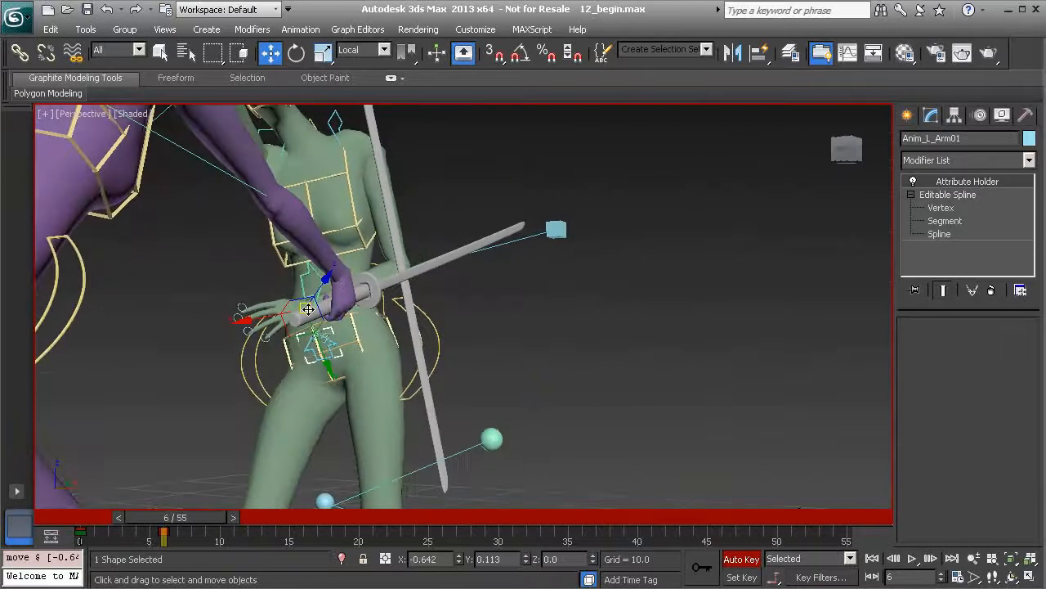
alt+middle_drag(292, 301, 325, 307)
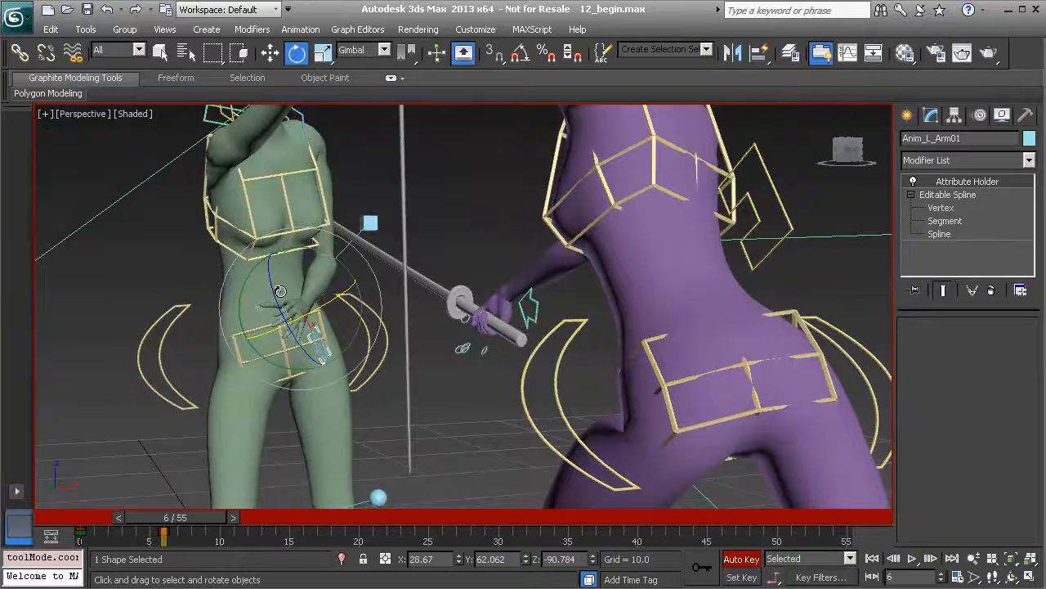
Rotate the green fighter's left hand control on two axes so the fingers point downward in front of the hips.
drag(276, 293, 288, 336)
alt+middle_drag(309, 306, 323, 259)
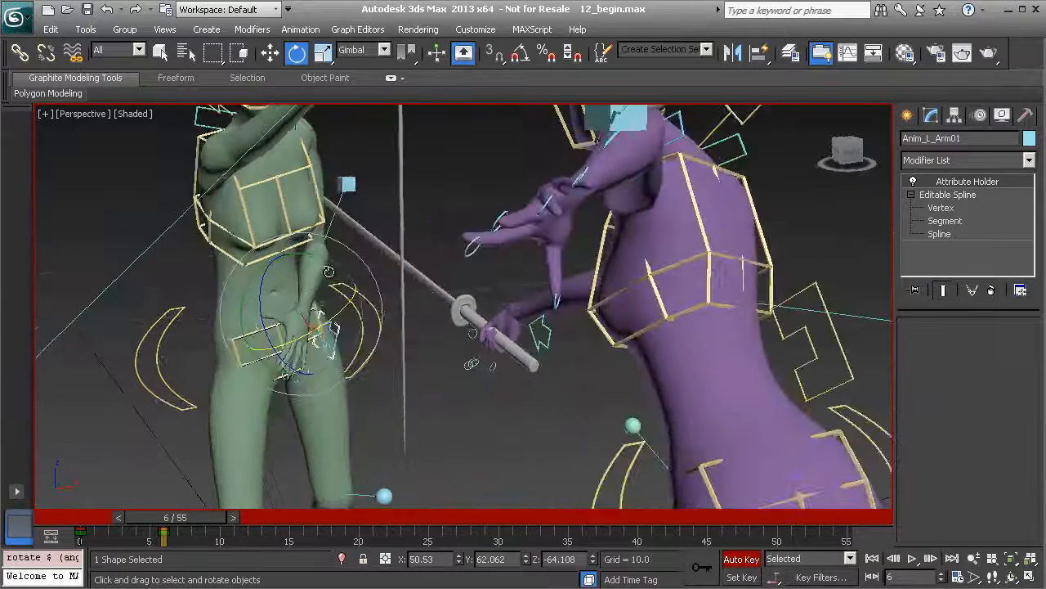
drag(316, 255, 253, 273)
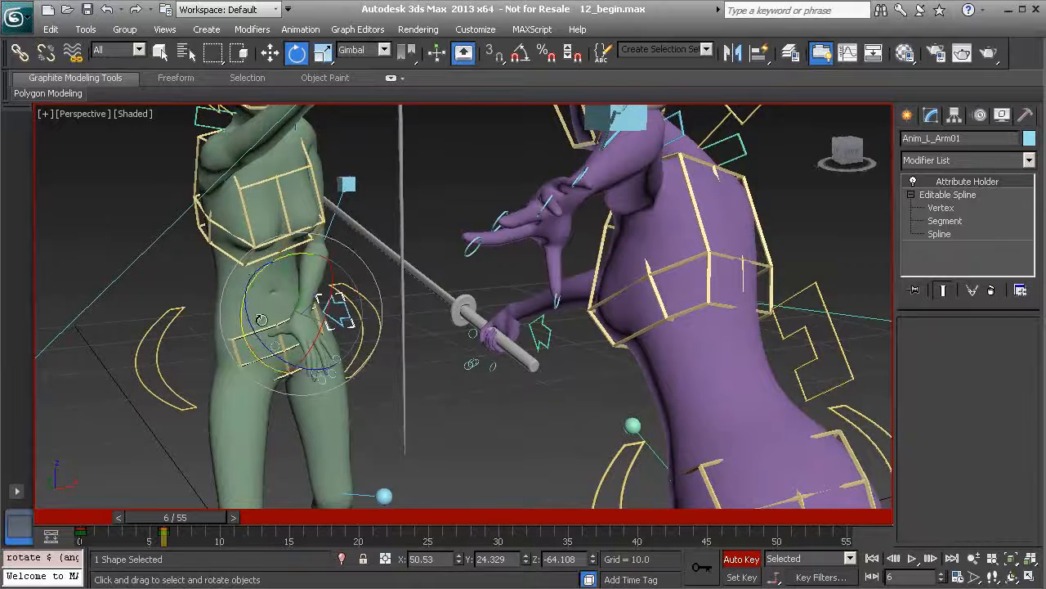
alt+middle_drag(255, 305, 350, 311)
alt+middle_drag(421, 290, 399, 323)
Move the green fighter's left elbow control, Anim_L_Elbow01, outward and upward to reposition the bent left arm.
click(516, 305)
alt+middle_drag(516, 305, 464, 358)
key(w)
alt+middle_drag(507, 307, 480, 304)
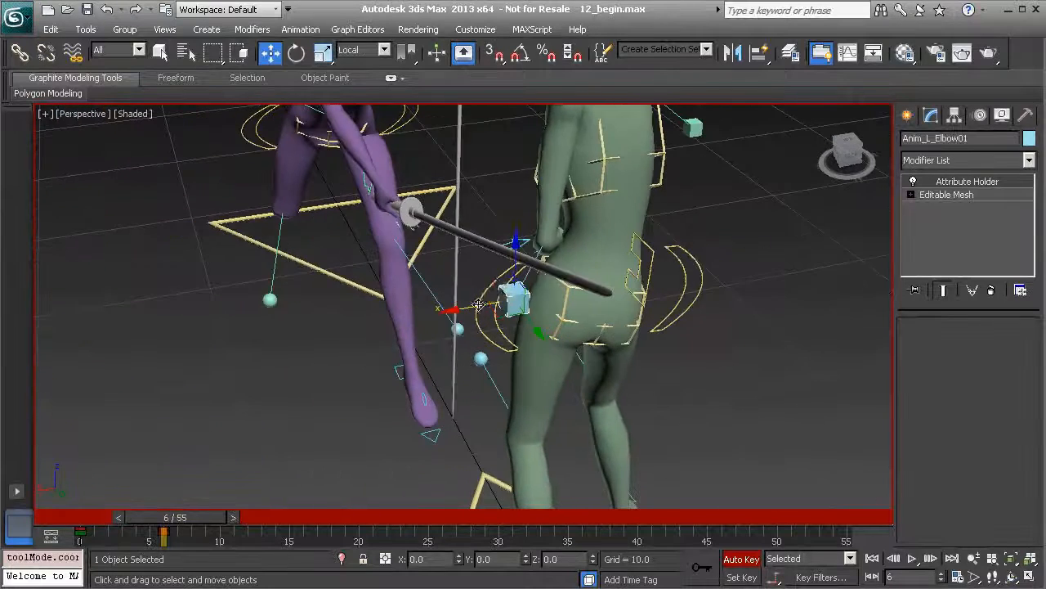
drag(493, 285, 370, 237)
alt+middle_drag(369, 238, 500, 255)
alt+middle_drag(423, 250, 517, 254)
drag(540, 243, 372, 261)
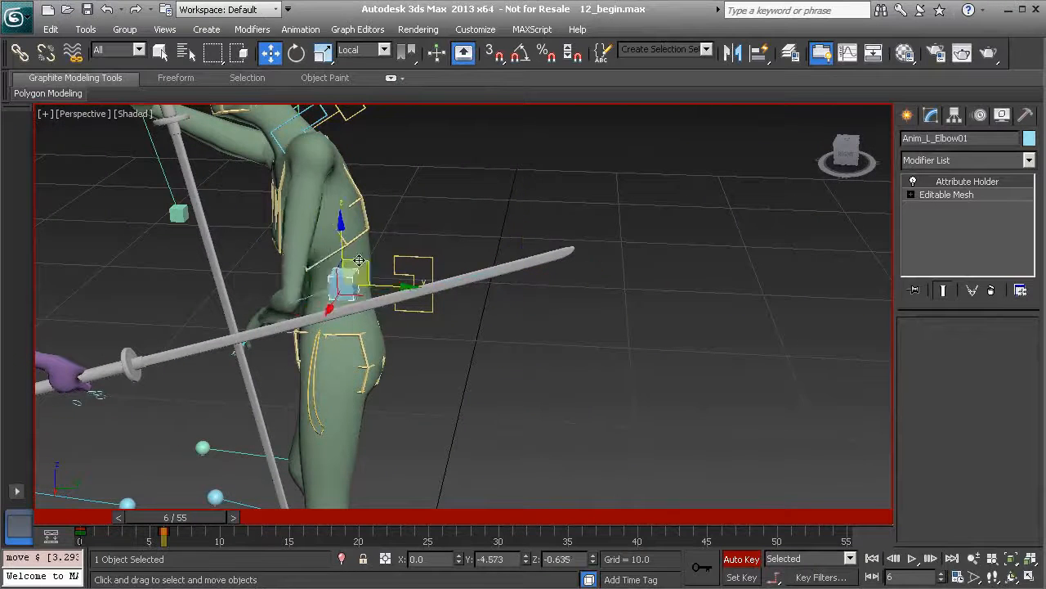
alt+middle_drag(286, 295, 457, 222)
Move the green fighter's right hand control, Anim_R_Arm01, to reposition the raised sword in front of the head.
click(438, 165)
alt+middle_drag(438, 164, 459, 180)
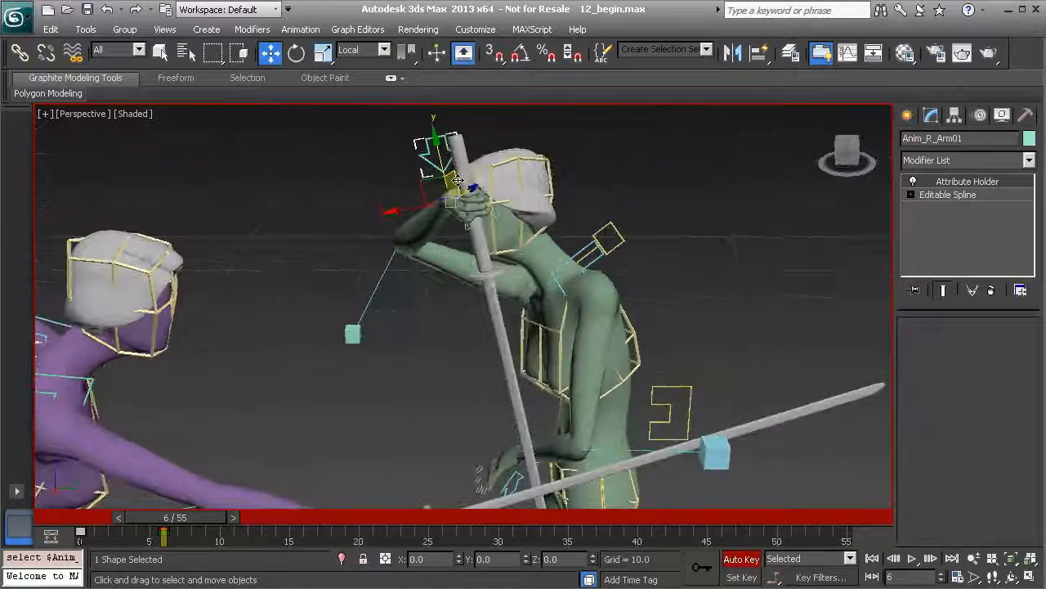
drag(451, 198, 487, 204)
alt+middle_drag(462, 259, 520, 313)
drag(498, 208, 488, 202)
alt+middle_drag(512, 350, 533, 340)
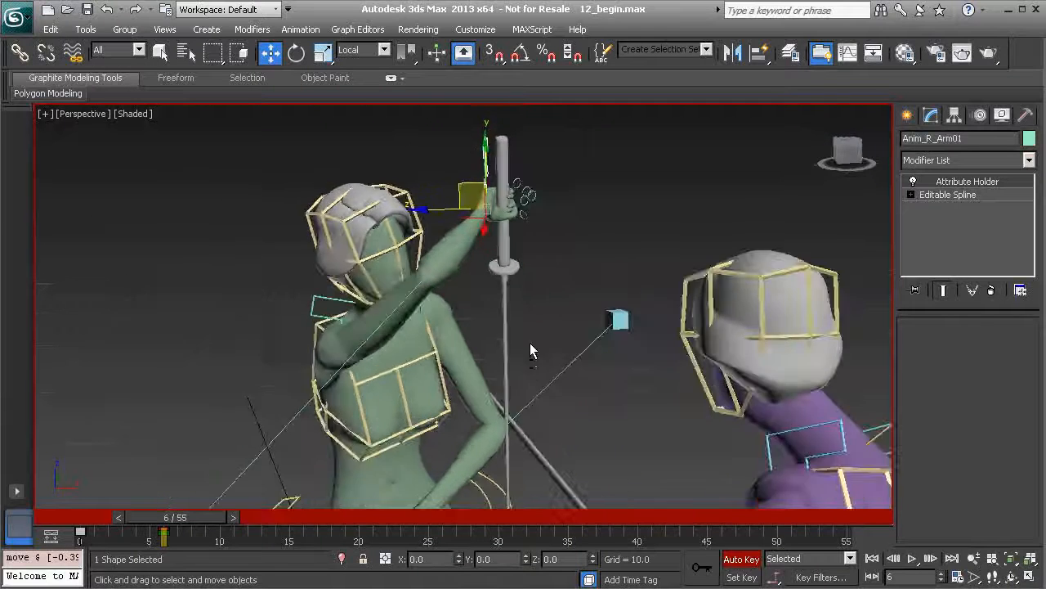
alt+middle_drag(493, 406, 488, 329)
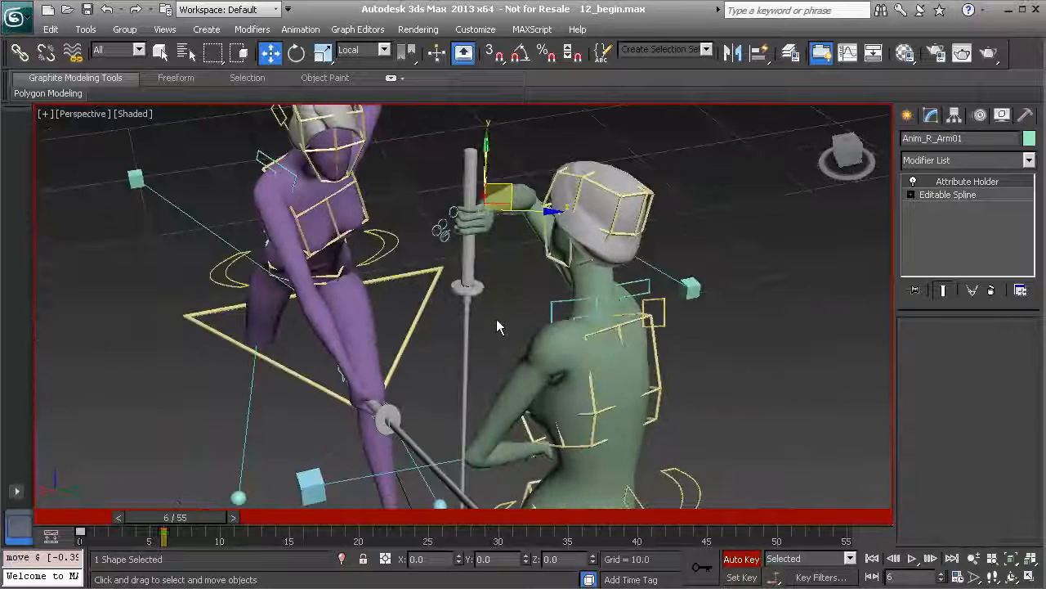
Rotate the green fighter's right hand control about -5.1 degrees on X and nudge its position to align the blocking sword.
key(e)
drag(519, 229, 520, 235)
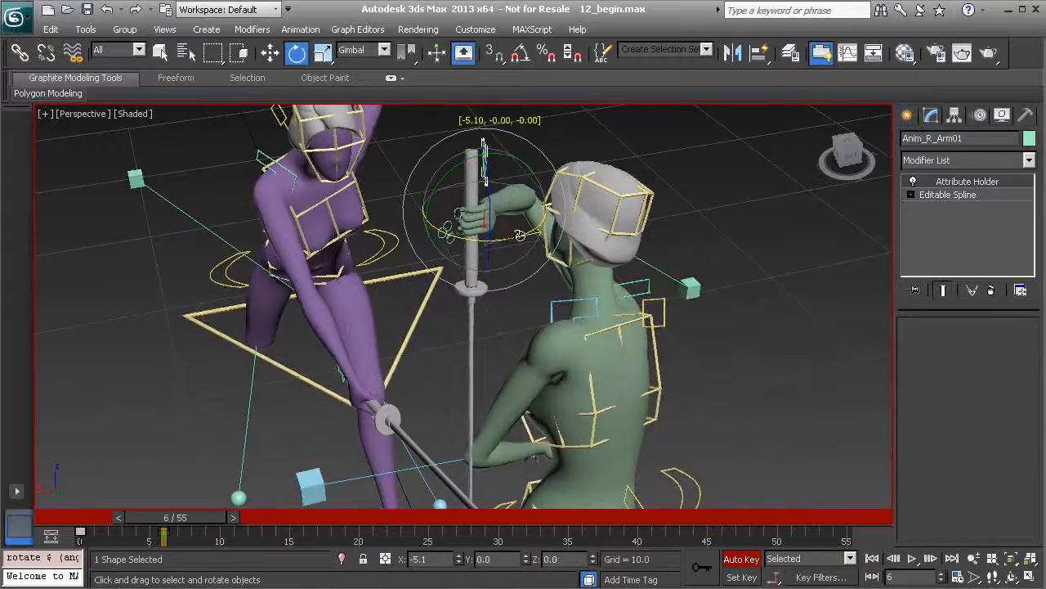
key(w)
alt+middle_drag(519, 235, 501, 249)
drag(485, 209, 479, 208)
alt+middle_drag(435, 273, 451, 331)
Move the green fighter's right foot control, Anim_R_Leg01, forward toward the opponent and slightly sideways to widen her stance.
click(415, 396)
click(416, 394)
alt+middle_drag(416, 395, 395, 407)
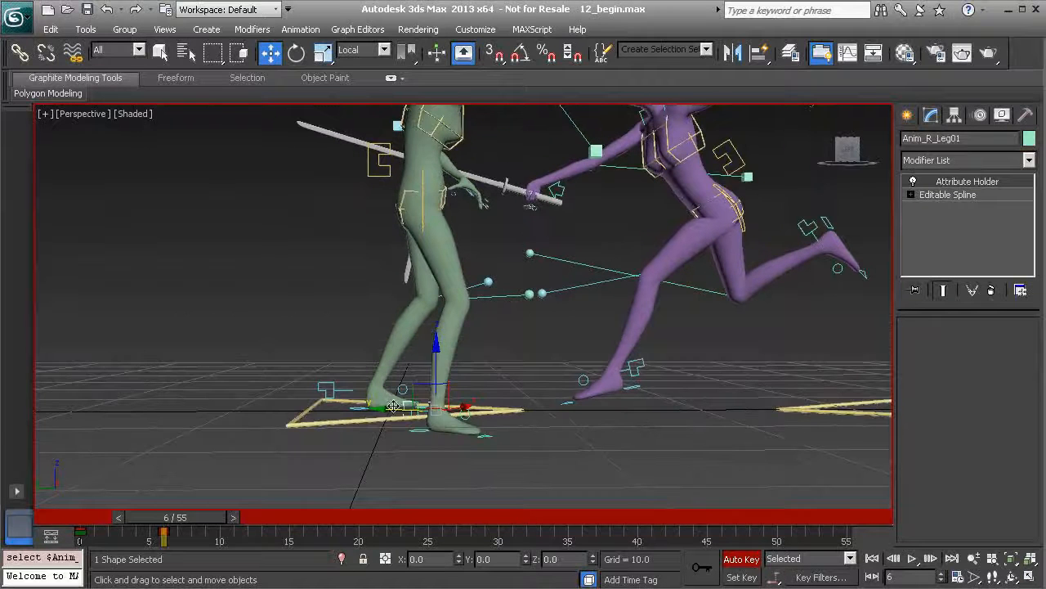
drag(377, 406, 404, 408)
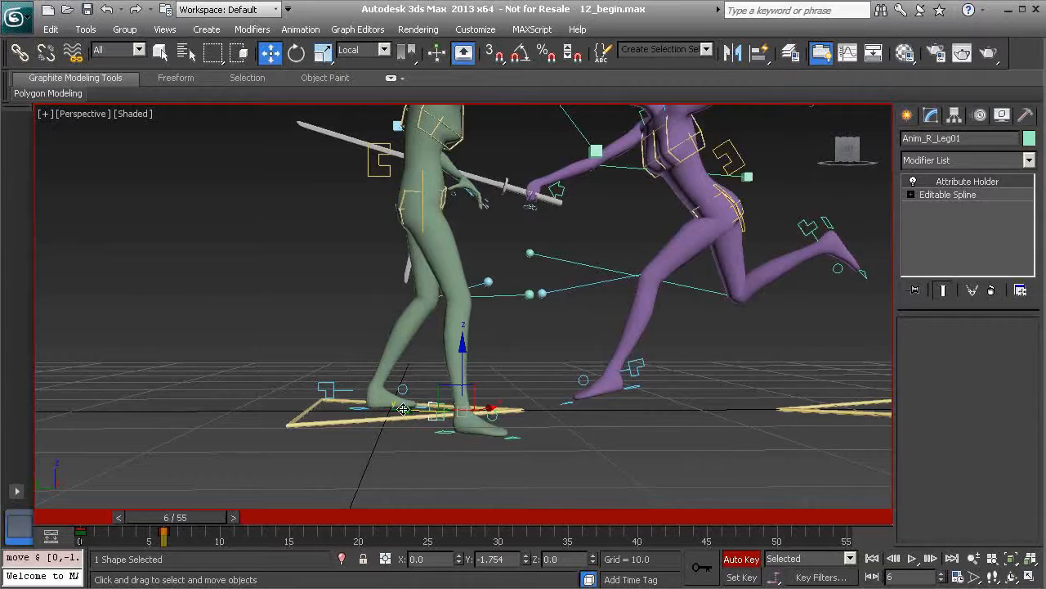
alt+middle_drag(485, 390, 504, 437)
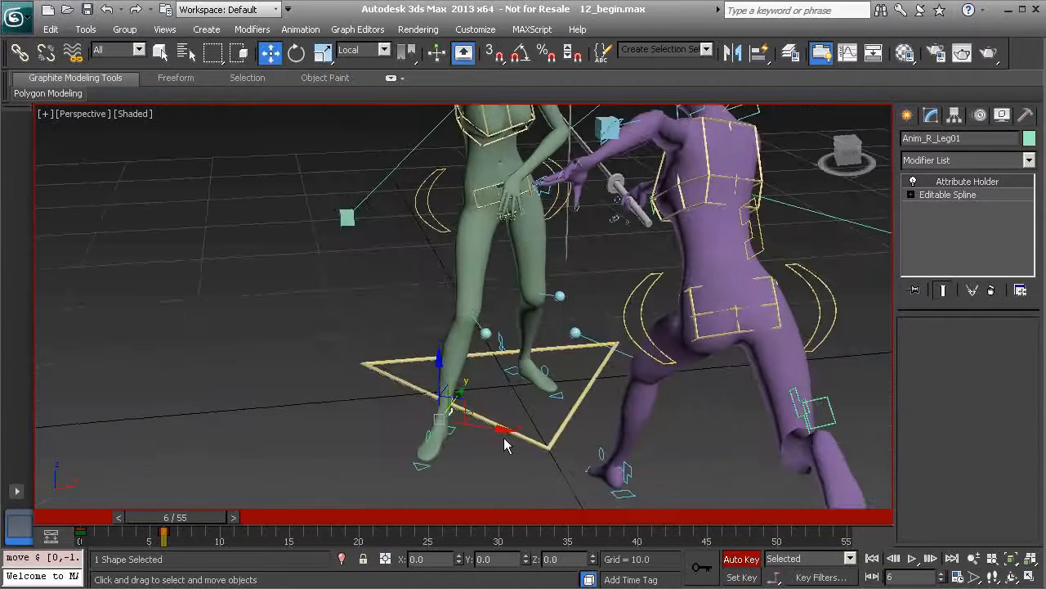
drag(504, 429, 512, 429)
alt+middle_drag(507, 429, 536, 407)
drag(408, 407, 419, 409)
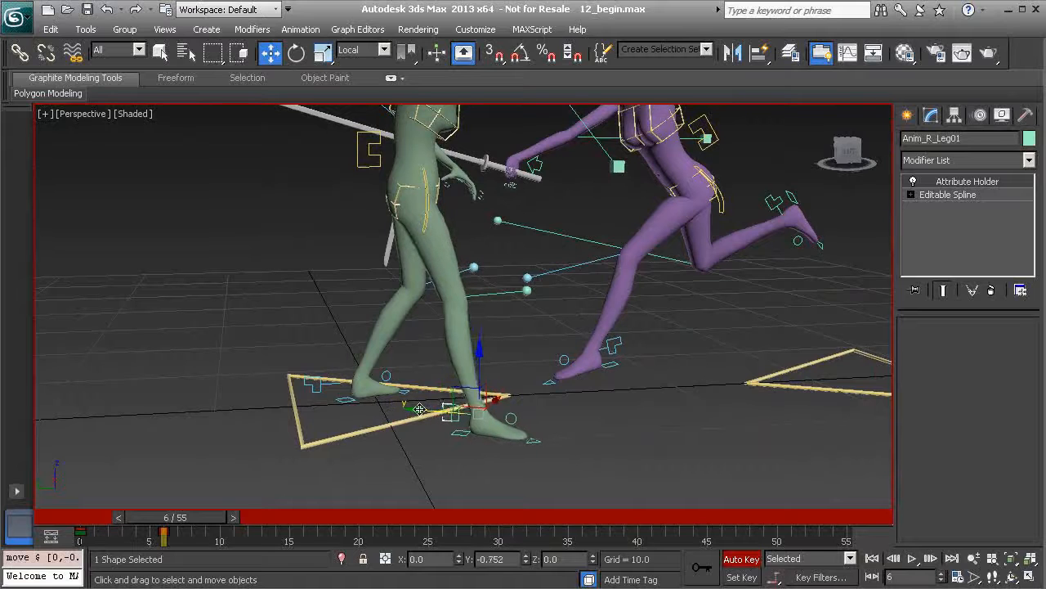
alt+middle_drag(416, 409, 476, 388)
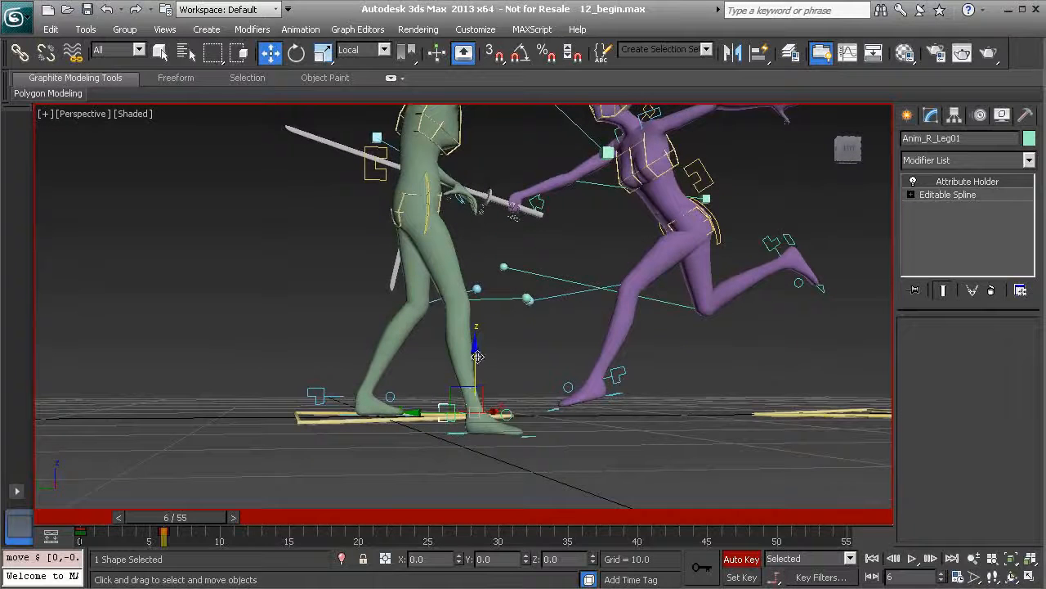
alt+middle_drag(491, 343, 433, 294)
Rotate the green fighter's hip control, Anim_Hip01, about 16 degrees on Z to follow the new stance, and clear the selection.
click(409, 272)
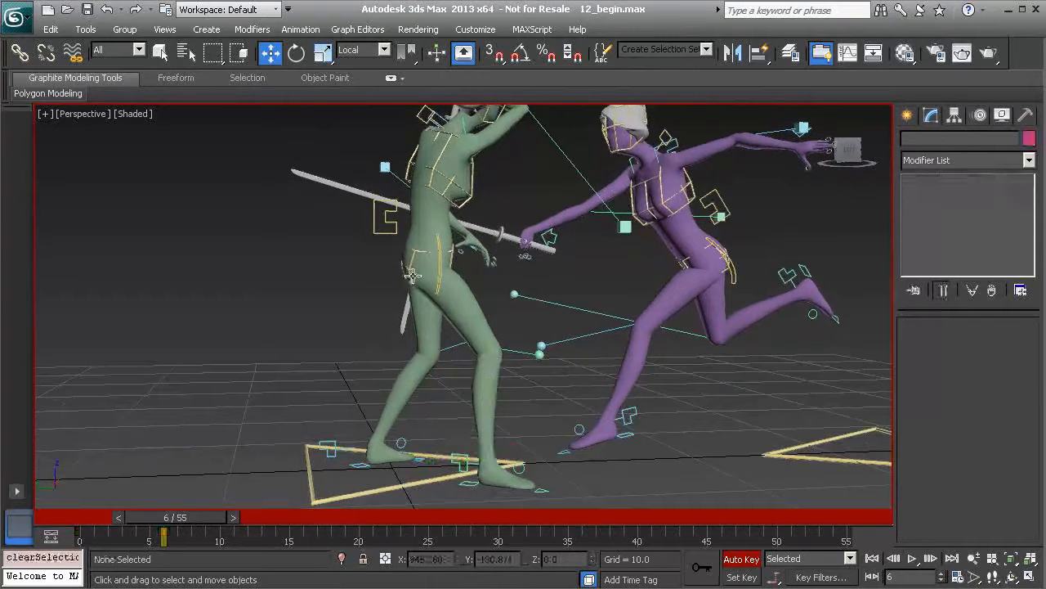
click(419, 254)
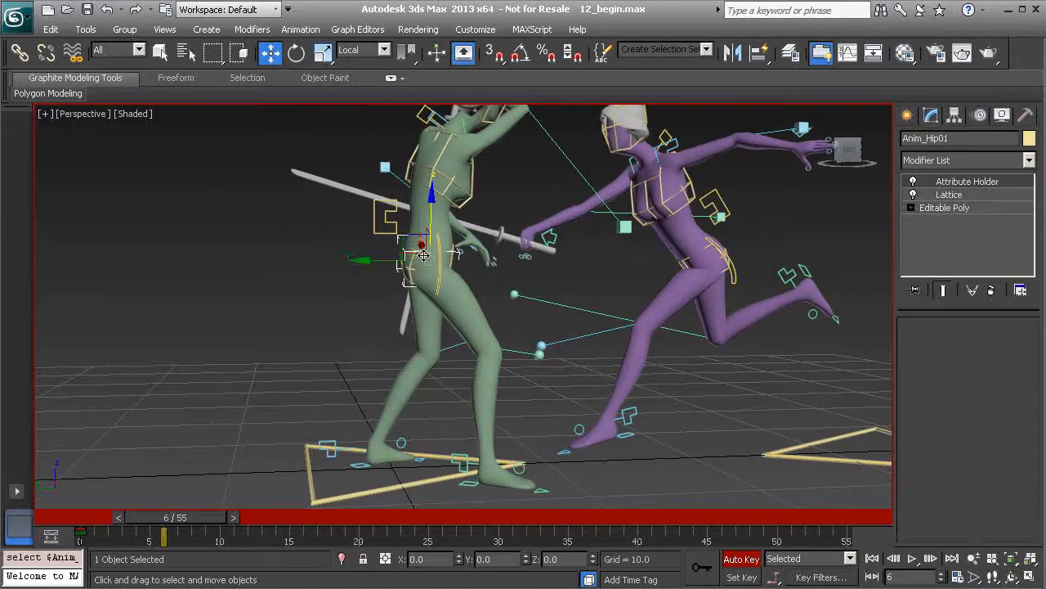
key(e)
drag(421, 280, 444, 279)
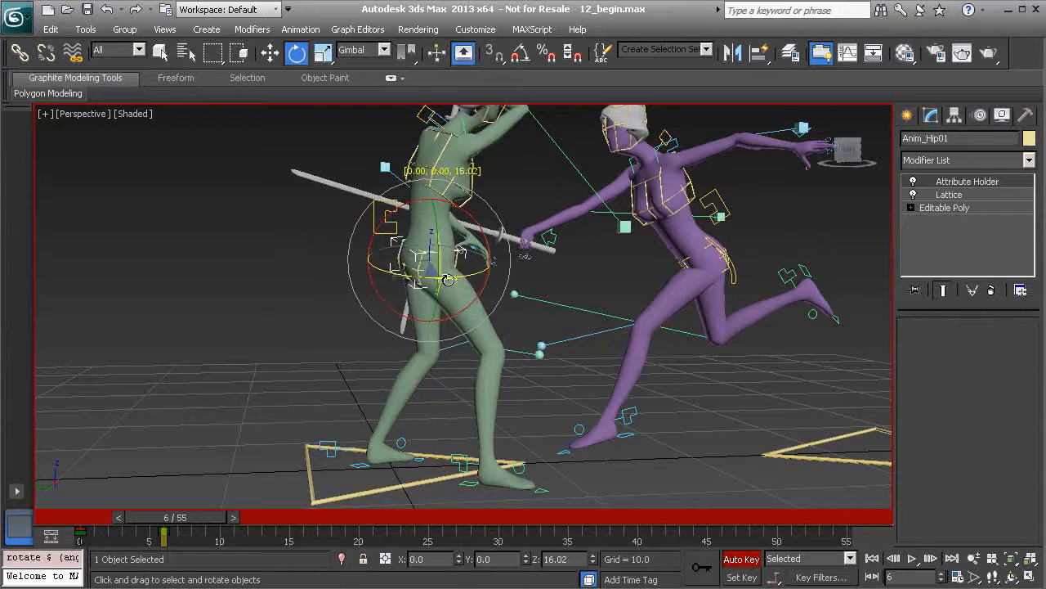
alt+middle_drag(428, 269, 378, 260)
click(218, 225)
Examine the blocking pose from several angles at frames 6 and 7, returning to frame 6.
mouse_move(170, 517)
mouse_down()
mouse_move(133, 516)
mouse_move(184, 520)
mouse_up()
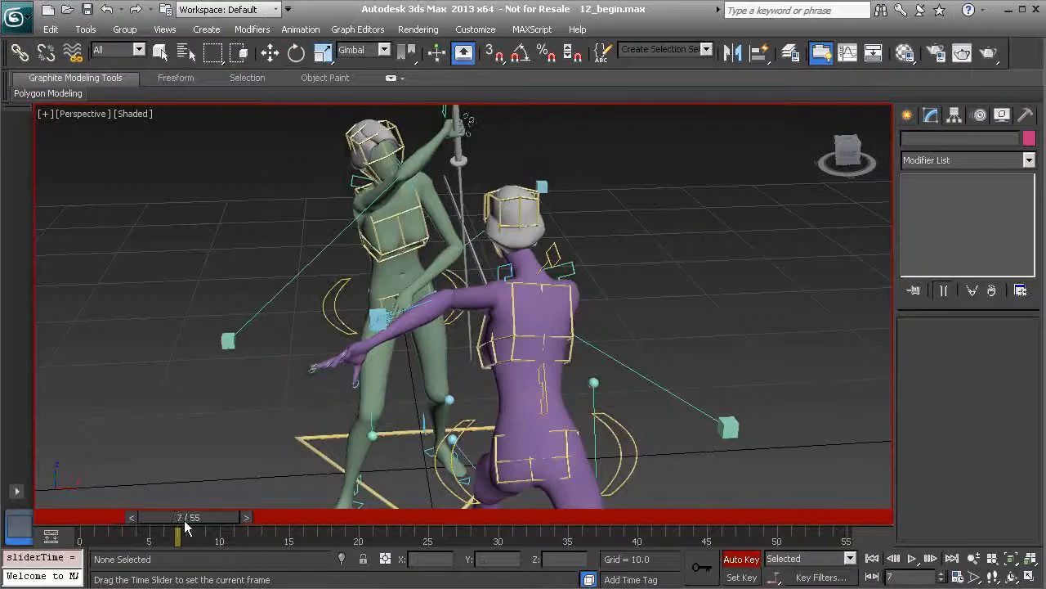
key(e)
alt+middle_drag(368, 319, 476, 319)
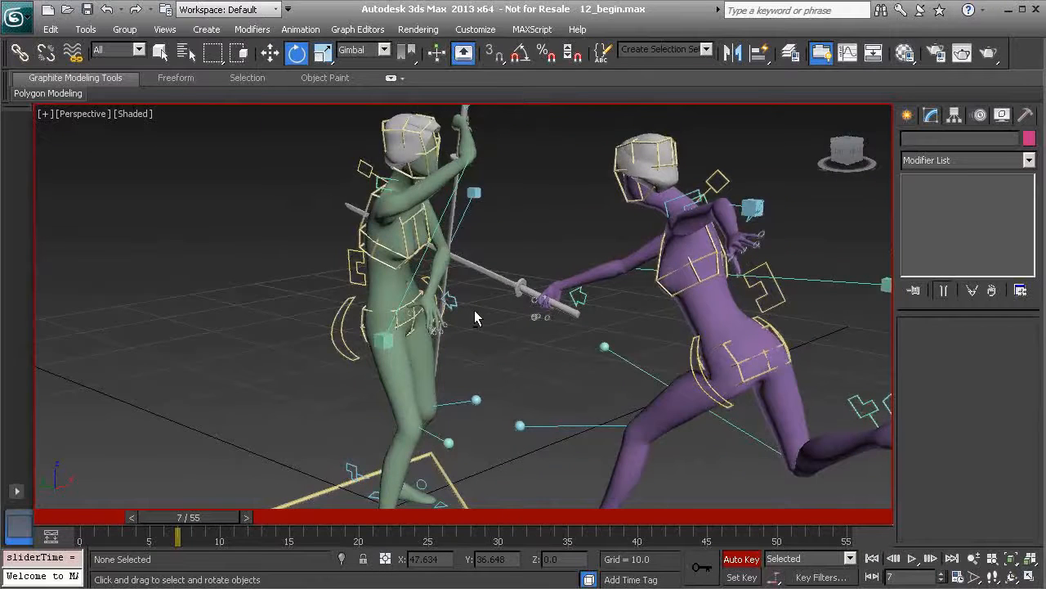
mouse_move(201, 522)
mouse_down()
mouse_move(122, 513)
mouse_move(201, 526)
mouse_up()
alt+middle_drag(440, 353, 367, 327)
alt+middle_drag(319, 301, 253, 291)
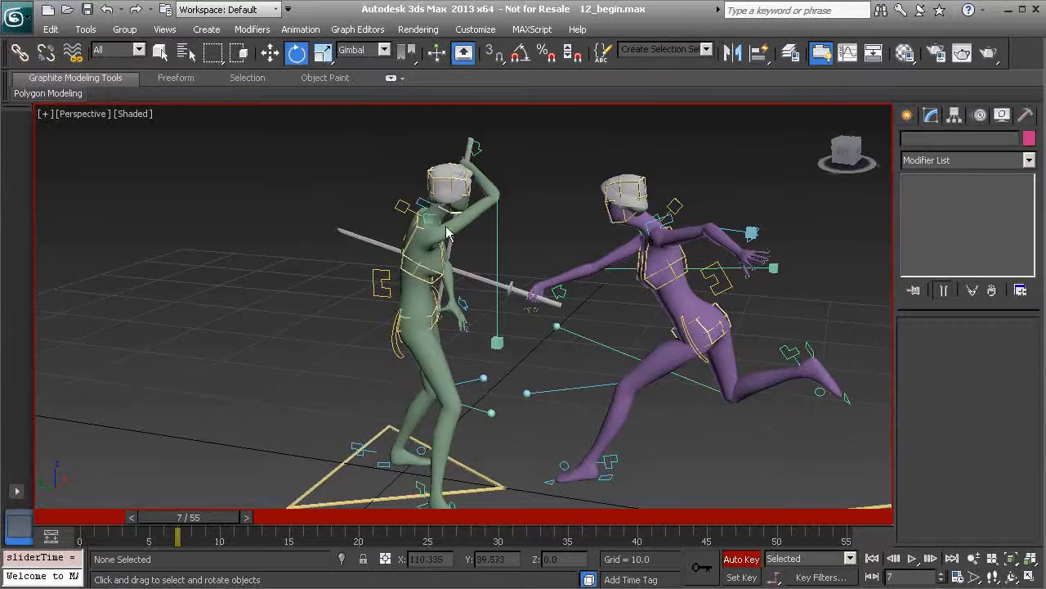
mouse_move(196, 517)
mouse_down()
mouse_move(149, 517)
mouse_move(186, 520)
mouse_up()
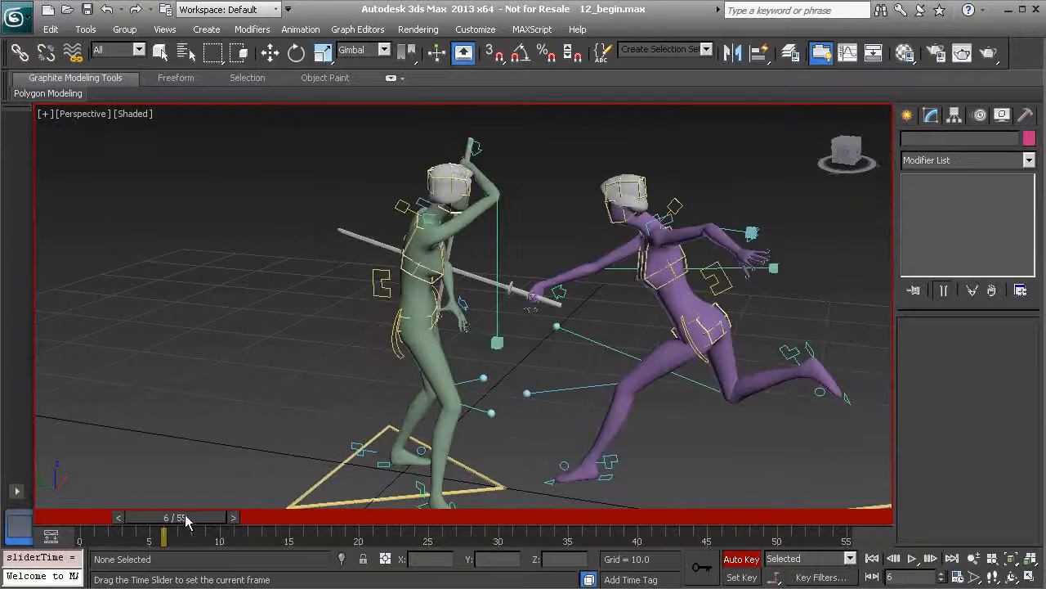
scroll(468, 311, up, 10)
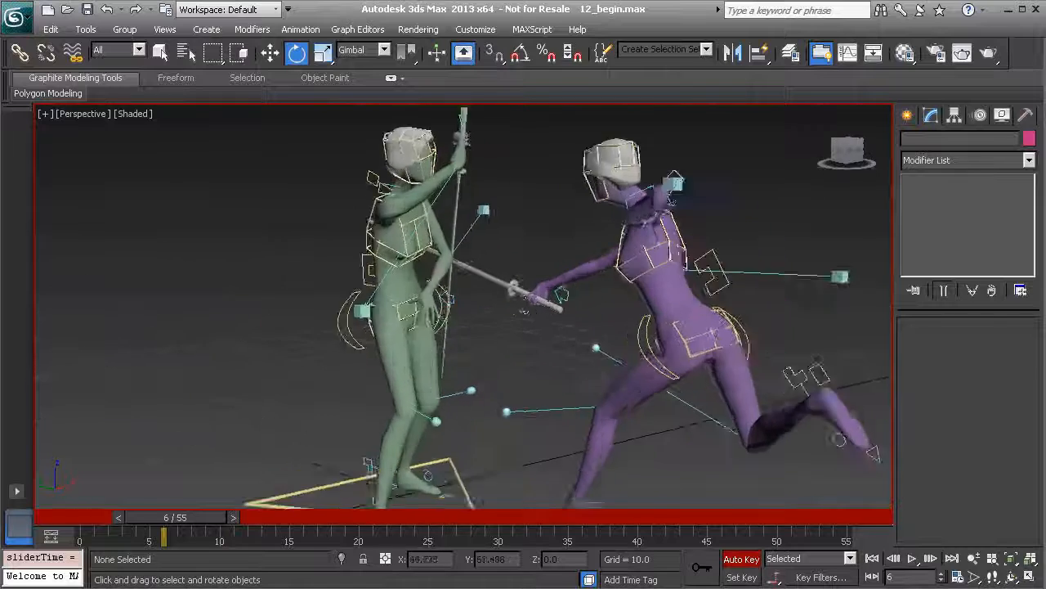
Rotate the green fighter's left hand control again at frame 6 to refine the wrist angle in front of the hips.
click(446, 299)
scroll(434, 299, up, 6)
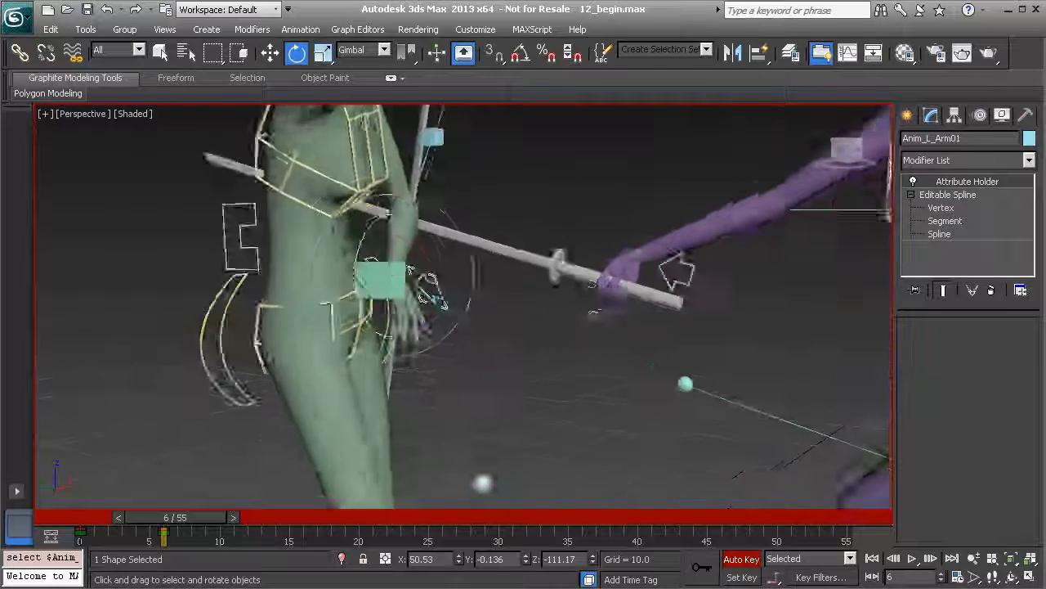
key(w)
alt+middle_drag(393, 257, 427, 301)
key(e)
drag(433, 244, 433, 242)
drag(432, 292, 400, 286)
alt+middle_drag(386, 278, 435, 254)
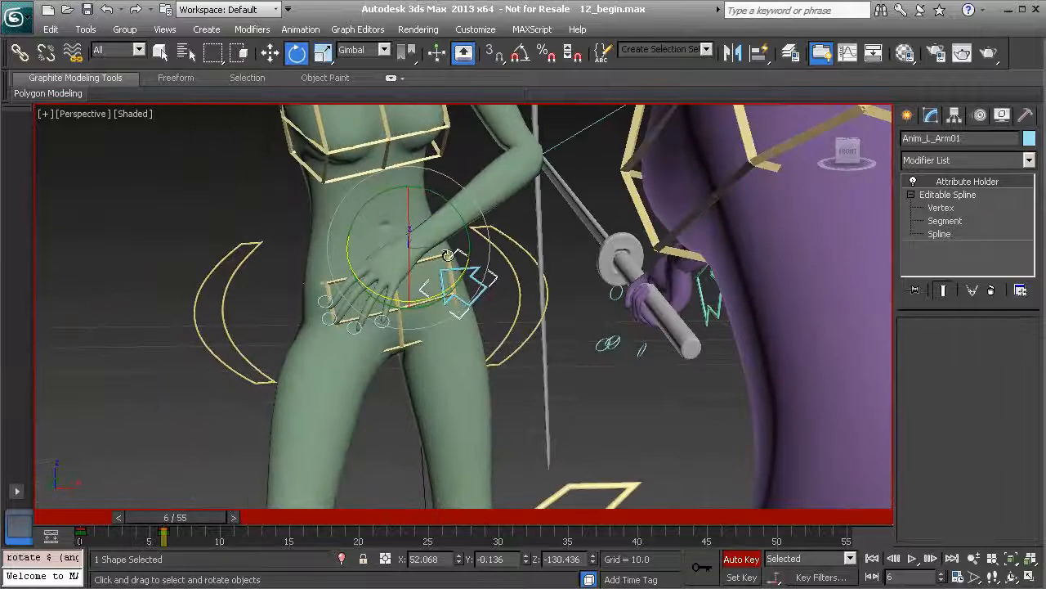
alt+middle_drag(405, 332, 425, 350)
Rotate the green fighter's left thumb base, Bn_L_Thumb_A01, and reset its Mid and End bends to 0.
click(299, 278)
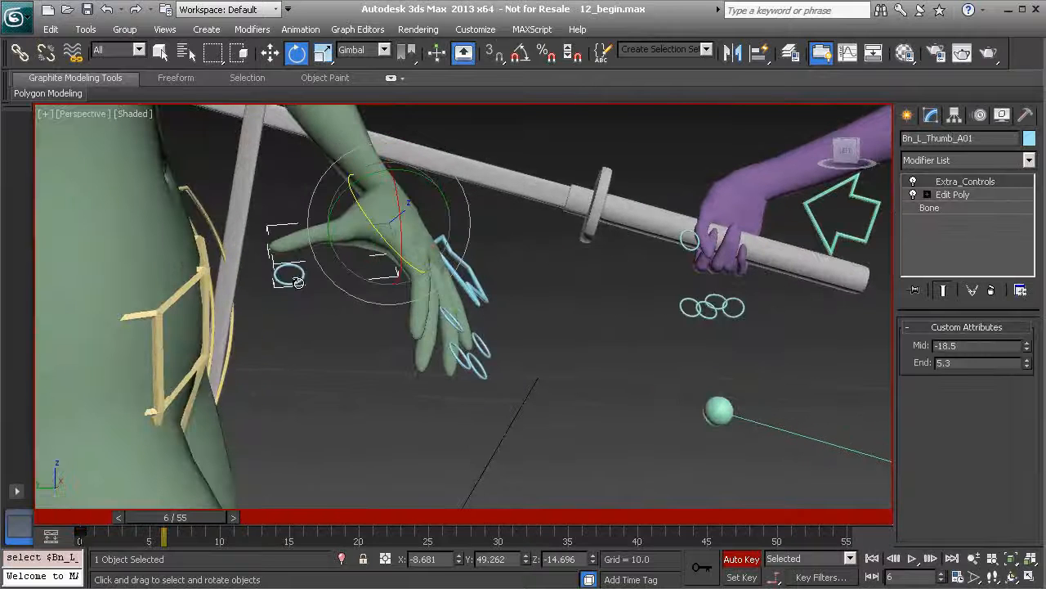
mouse_move(382, 242)
mouse_down()
mouse_move(380, 183)
mouse_move(390, 224)
mouse_up()
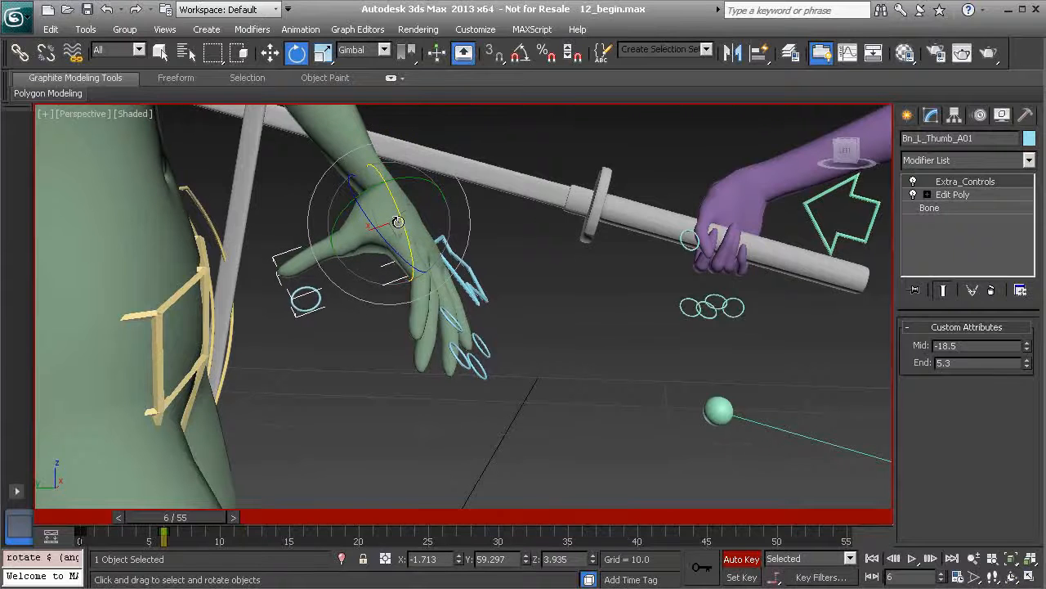
right_click(1027, 347)
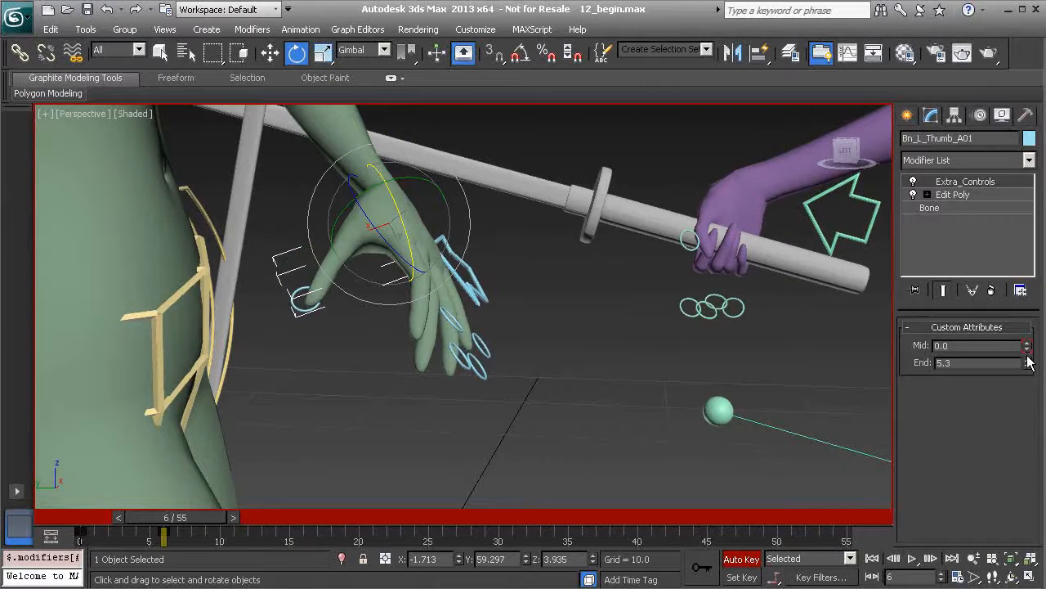
right_click(1028, 366)
Rotate the left thumb base closer to the palm and set its Mid bend to 6.8.
alt+middle_drag(352, 302, 402, 275)
drag(382, 268, 407, 249)
alt+middle_drag(426, 270, 533, 296)
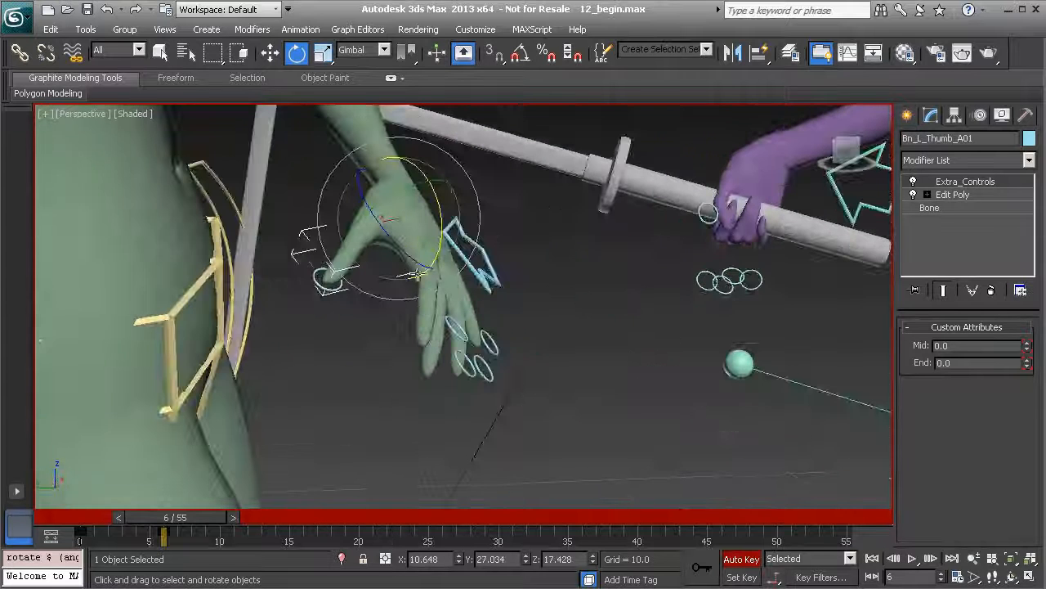
drag(1028, 349, 1022, 316)
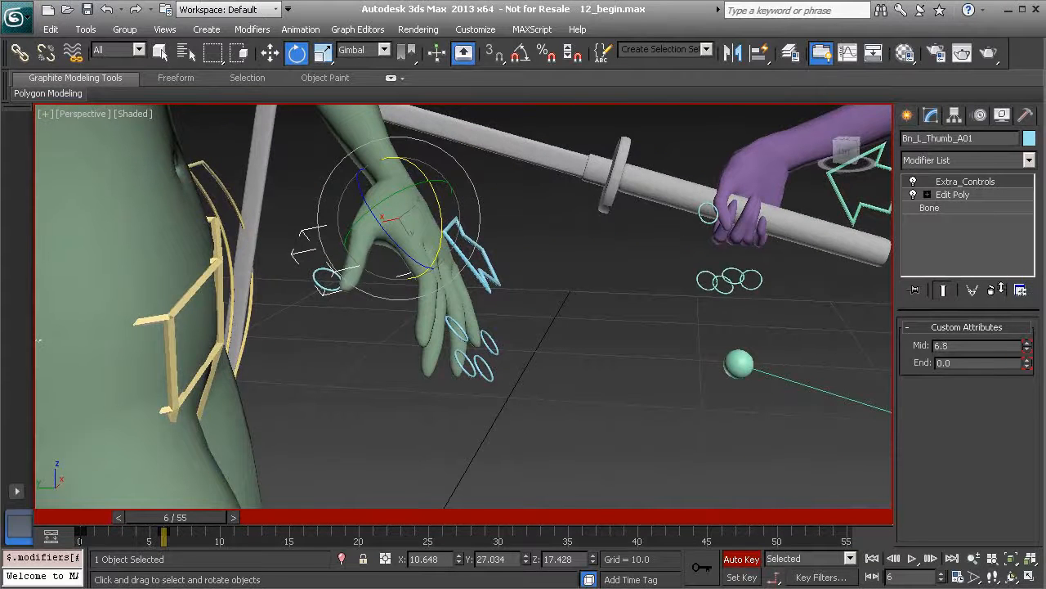
Increase the End bend of the green fighter's left thumb.
drag(1028, 365, 1027, 311)
alt+middle_drag(458, 310, 494, 345)
Rotate the left pinky base, Bn_L_Pinky_A01, to about 19.6 degrees on Y and increase its Mid bend.
click(490, 351)
drag(487, 280, 479, 291)
alt+middle_drag(493, 305, 475, 278)
drag(472, 278, 474, 294)
alt+middle_drag(474, 294, 627, 329)
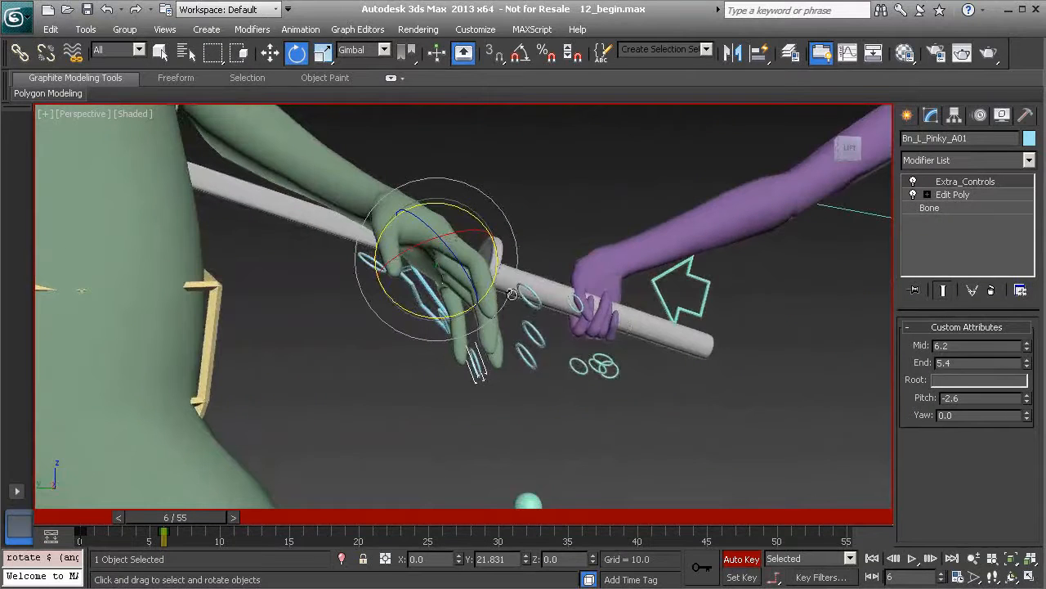
drag(493, 282, 498, 274)
drag(1027, 345, 1023, 334)
alt+middle_drag(777, 370, 587, 375)
click(587, 374)
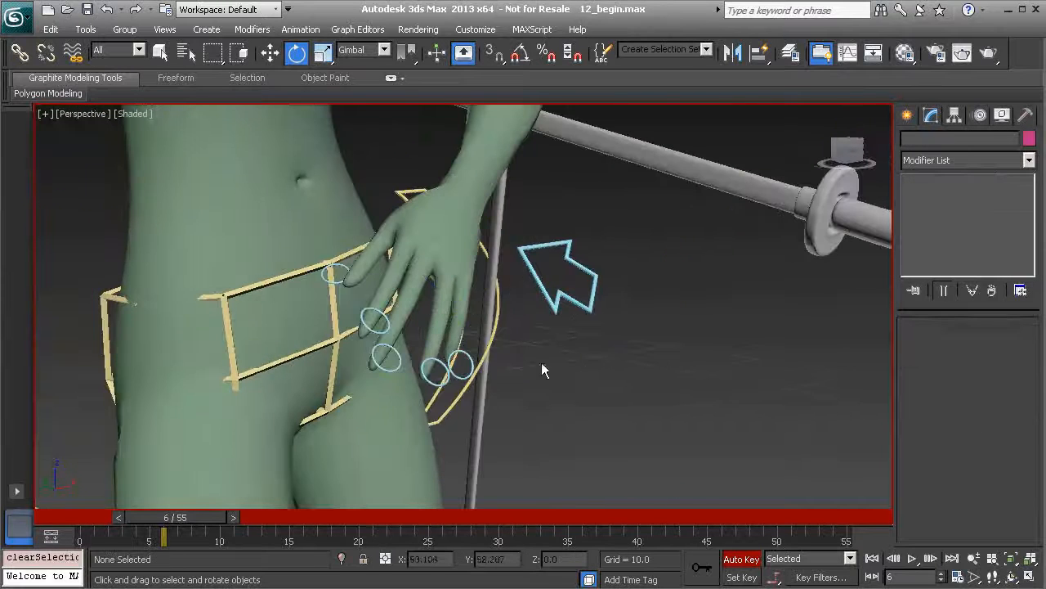
Rotate the left ring finger base to about 10.9 degrees on Y, with a Mid bend of 12.1 and an End bend of 5.9.
click(434, 383)
alt+middle_drag(433, 386, 431, 313)
drag(420, 314, 408, 321)
mouse_move(1027, 347)
mouse_down()
mouse_move(1024, 335)
mouse_move(1028, 354)
mouse_up()
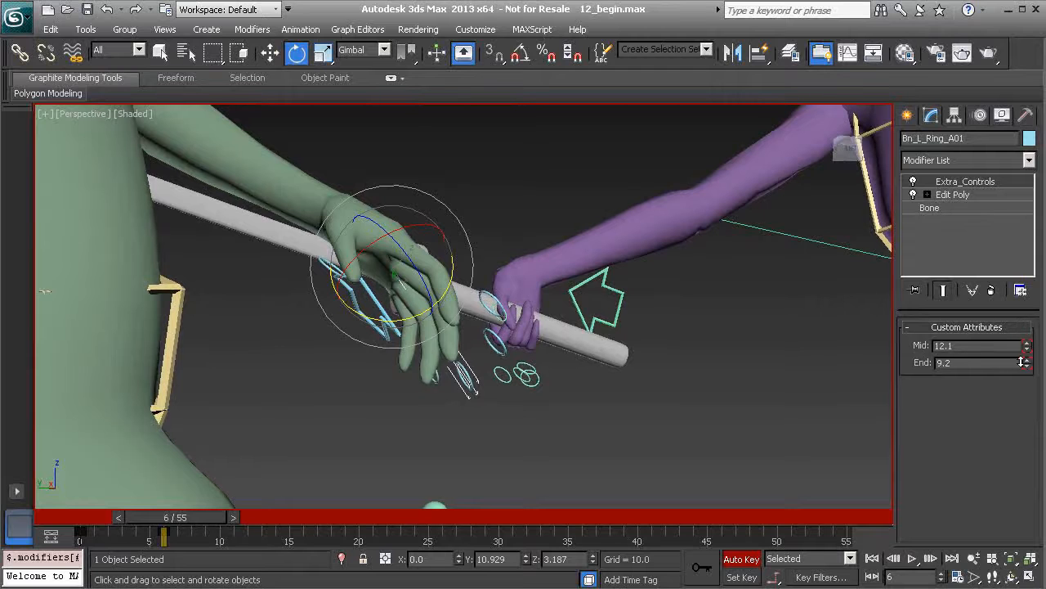
alt+middle_drag(532, 368, 380, 369)
click(591, 414)
alt+middle_drag(591, 413, 406, 368)
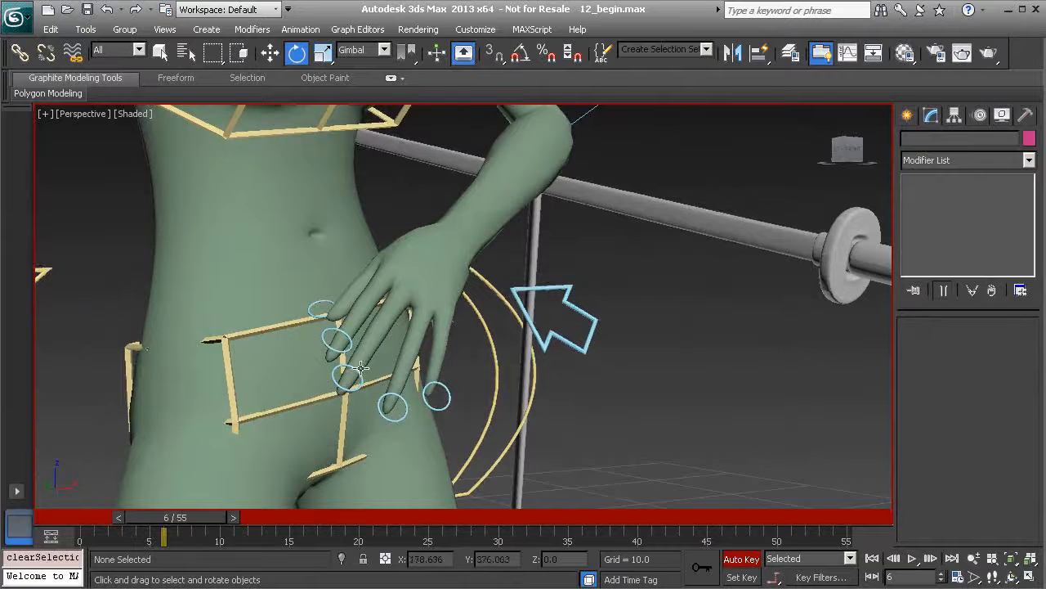
Rotate the left middle finger base, Bn_L_Mid_A01, to about -0.5 degrees on Y and 5.4 degrees on Z.
click(395, 390)
click(358, 381)
drag(409, 328, 421, 329)
alt+middle_drag(654, 327, 510, 325)
mouse_move(397, 293)
mouse_down()
mouse_move(399, 281)
mouse_move(397, 292)
mouse_up()
alt+middle_drag(415, 317, 298, 400)
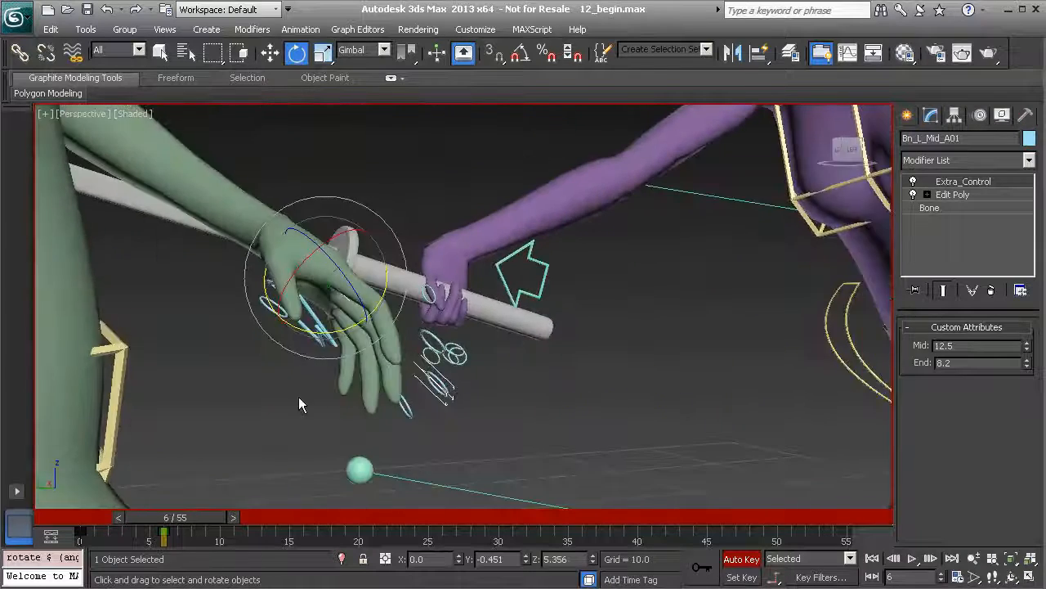
click(298, 396)
Curl the left pinky further by setting its Mid bend to 19.8 and its End bend to 20.2.
alt+middle_drag(364, 389, 313, 271)
click(206, 383)
alt+middle_drag(358, 382, 418, 349)
alt+middle_drag(314, 283, 388, 270)
drag(1028, 349, 1024, 311)
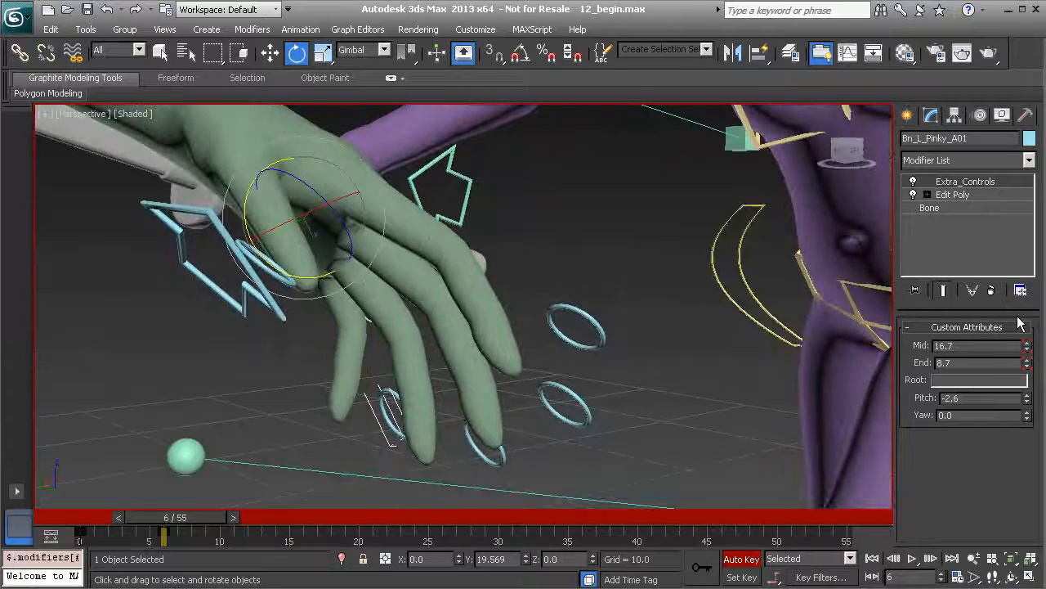
drag(1028, 350, 1028, 368)
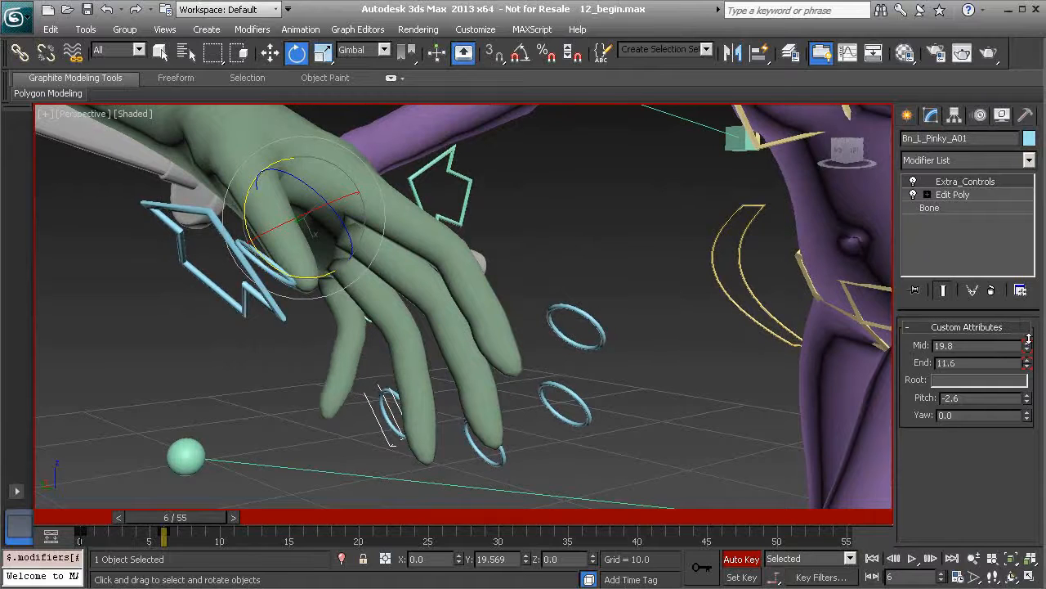
alt+middle_drag(378, 377, 415, 415)
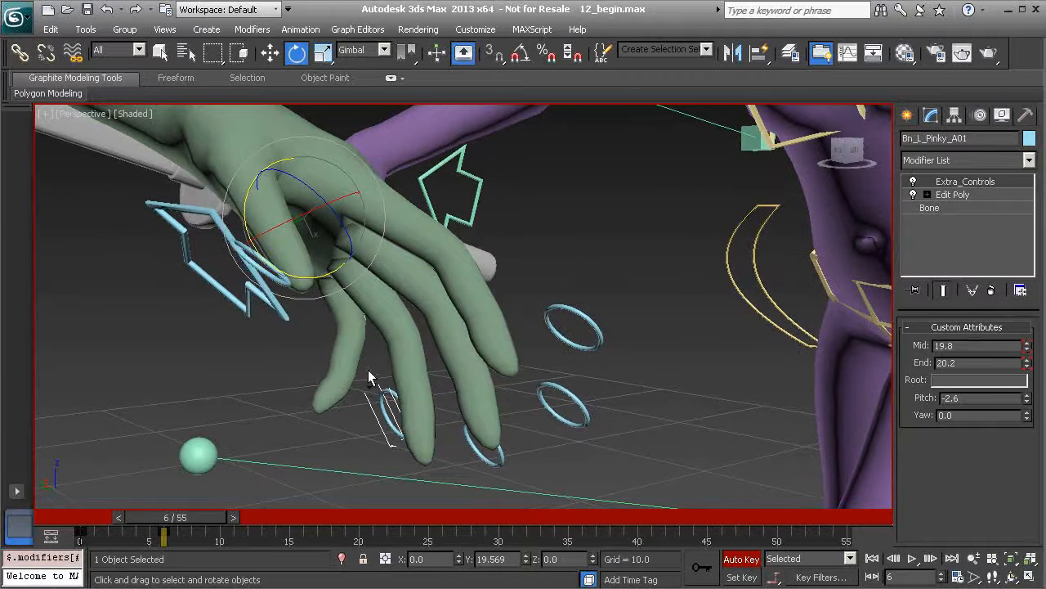
Rotate the left ring finger base to about 14.1 degrees on Y and set its Mid bend to 16.5.
click(474, 446)
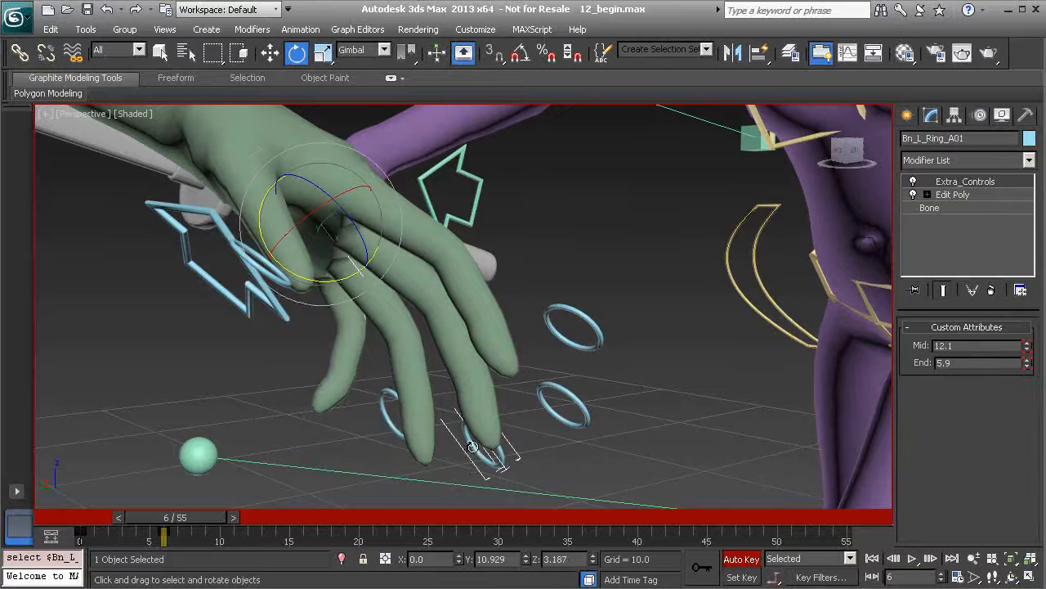
drag(340, 285, 705, 328)
drag(1027, 345, 1012, 309)
alt+middle_drag(563, 356, 396, 331)
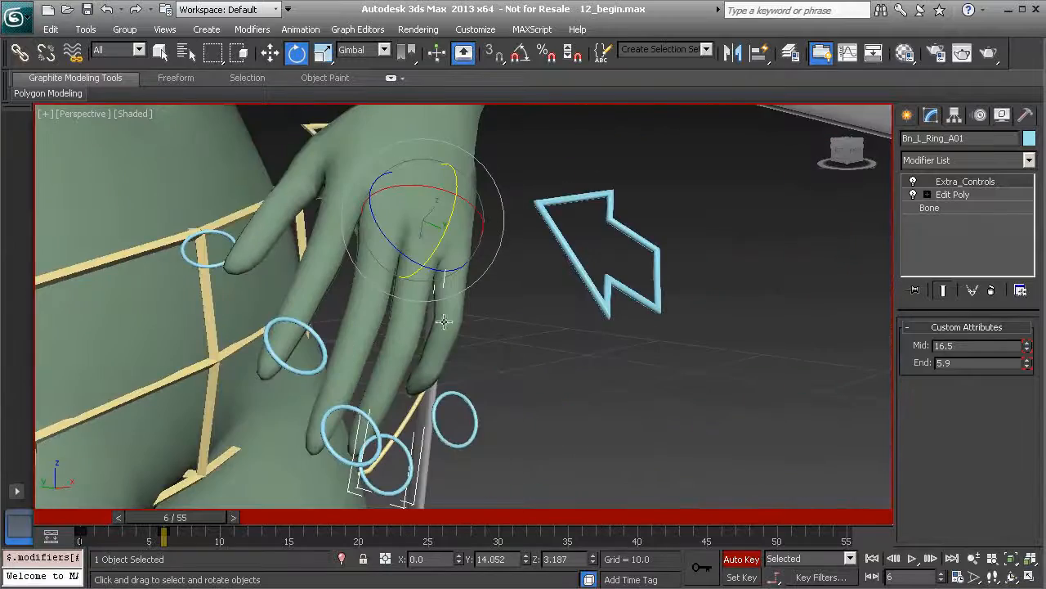
Examine the left hand and both fighters' full blocking pose from several angles around frame 6, with nothing selected.
alt+middle_drag(354, 286, 380, 262)
scroll(412, 247, down, 3)
scroll(415, 267, down, 2)
alt+middle_drag(468, 293, 307, 290)
click(298, 276)
scroll(307, 289, down, 4)
mouse_move(172, 520)
mouse_down()
mouse_move(115, 521)
mouse_move(189, 519)
mouse_move(113, 524)
mouse_move(176, 532)
mouse_up()
key(e)
alt+middle_drag(529, 304, 445, 269)
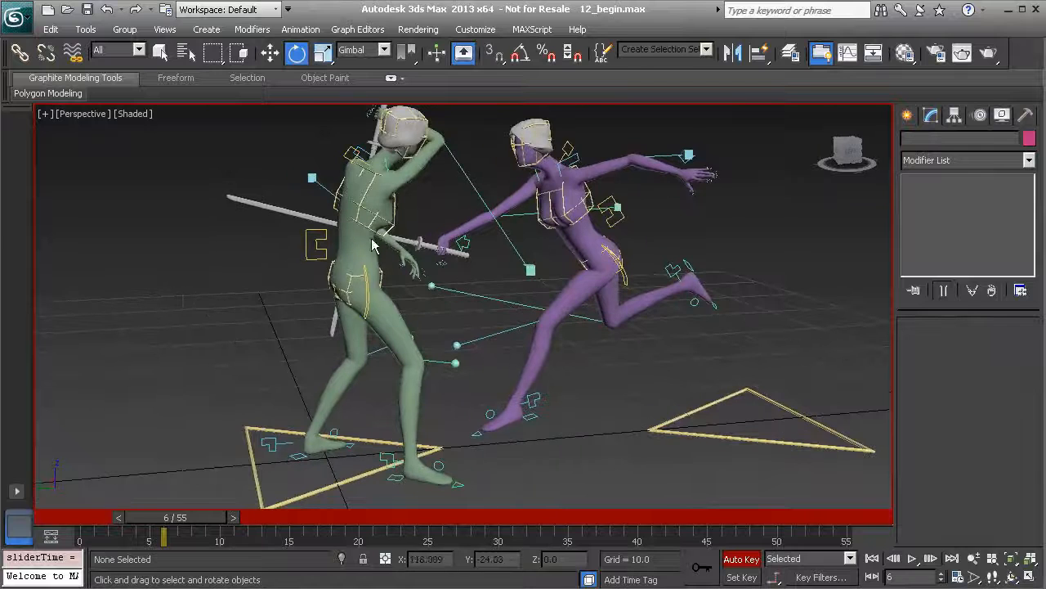